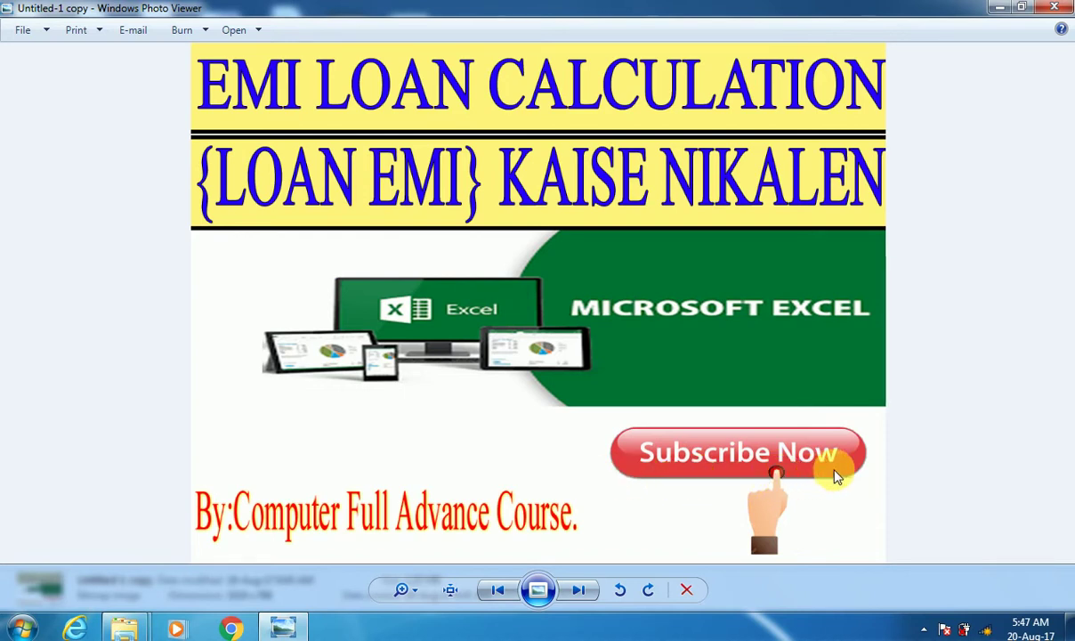
Step: Close Windows Photo Viewer showing the EMI Loan Calculation title image
left_click(1053, 8)
Step: Minimize the New Volume (D:) folder window and refresh the desktop
left_click(1000, 7)
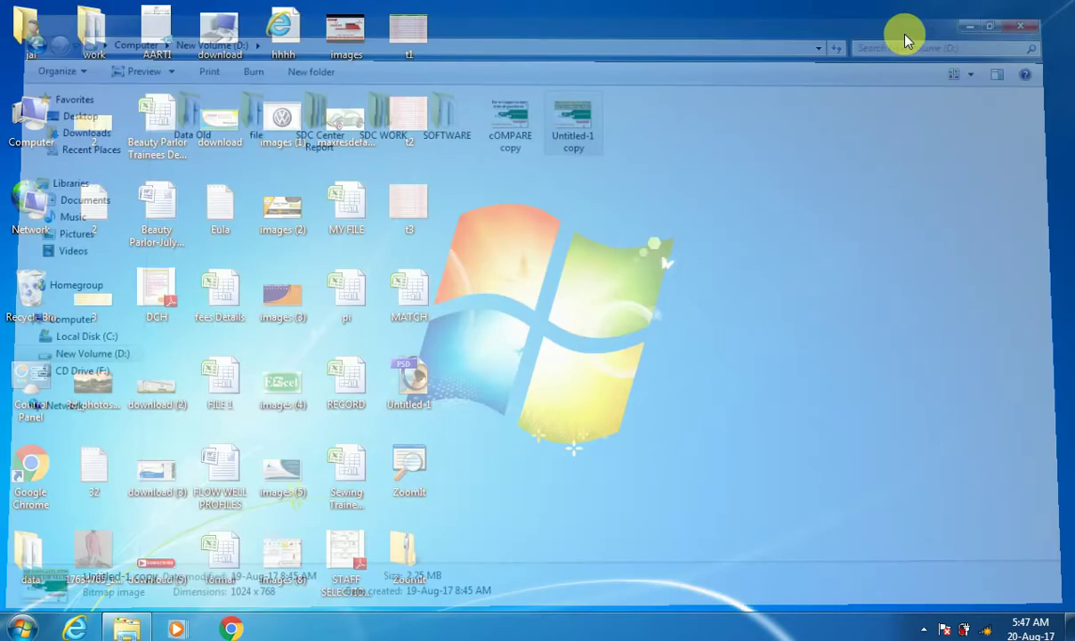
right_click(749, 86)
left_click(793, 133)
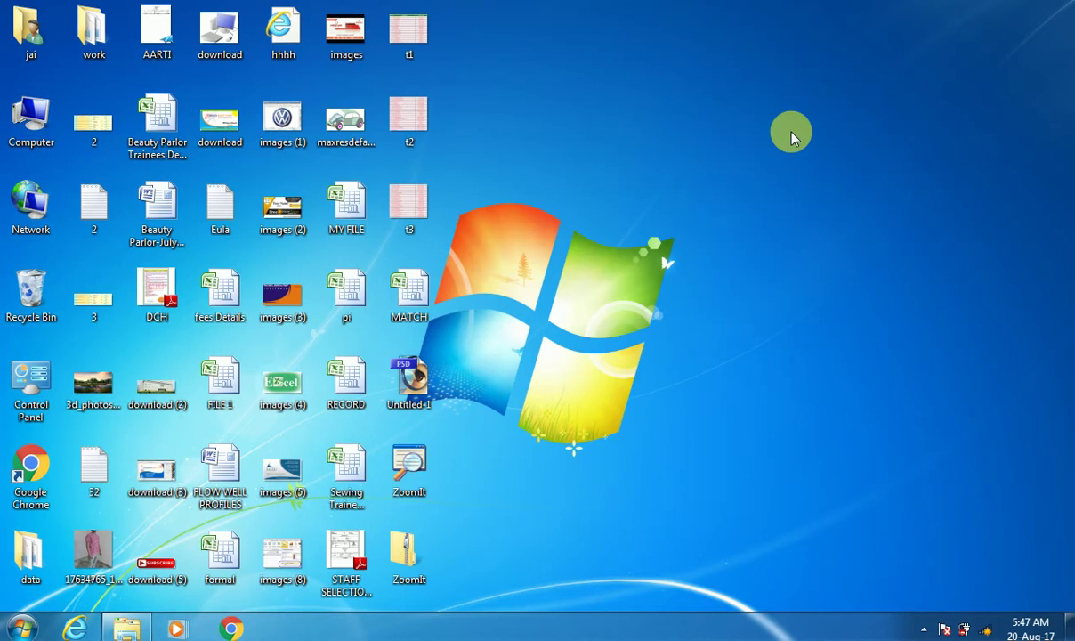
Step: Launch Excel 2007 from the Run box to get a blank Book1 workbook
key("super+r")
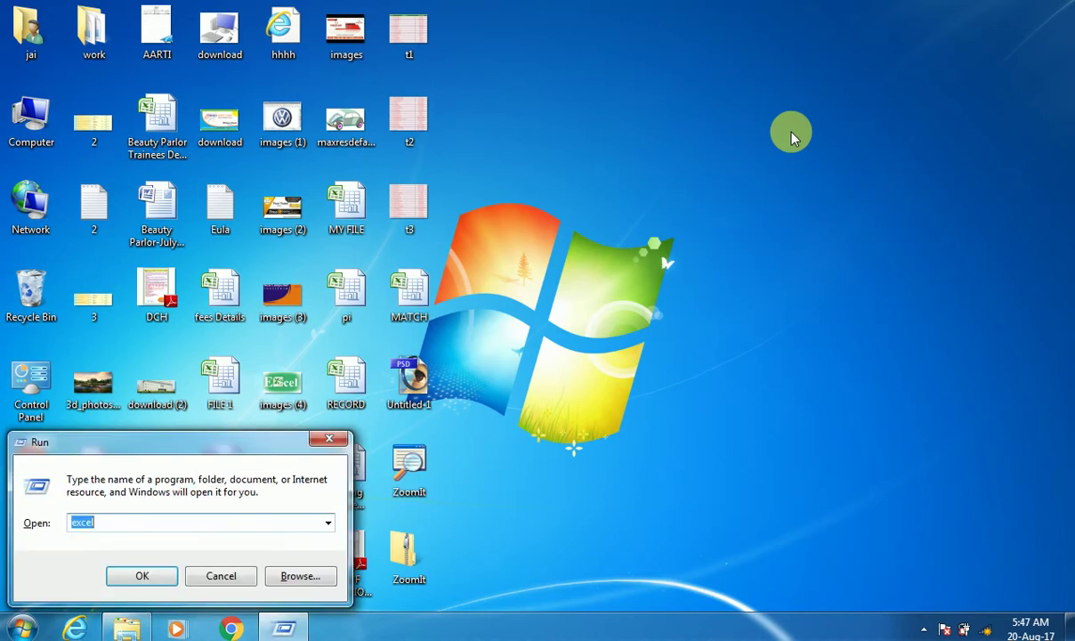
key("BackSpace")
type("EXCE")
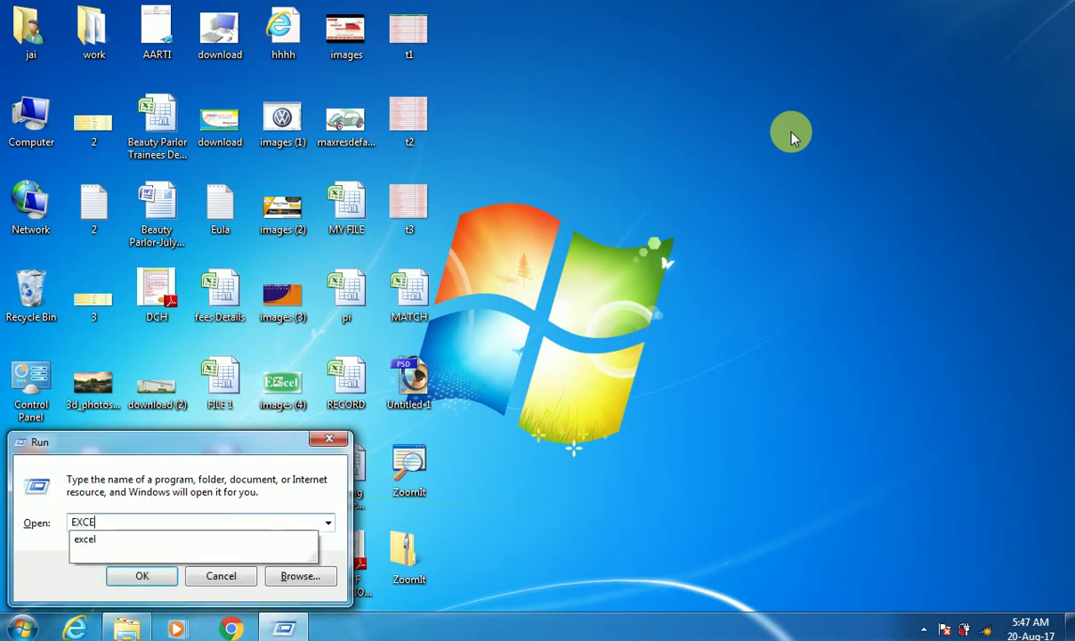
key("Down")
key("Return")
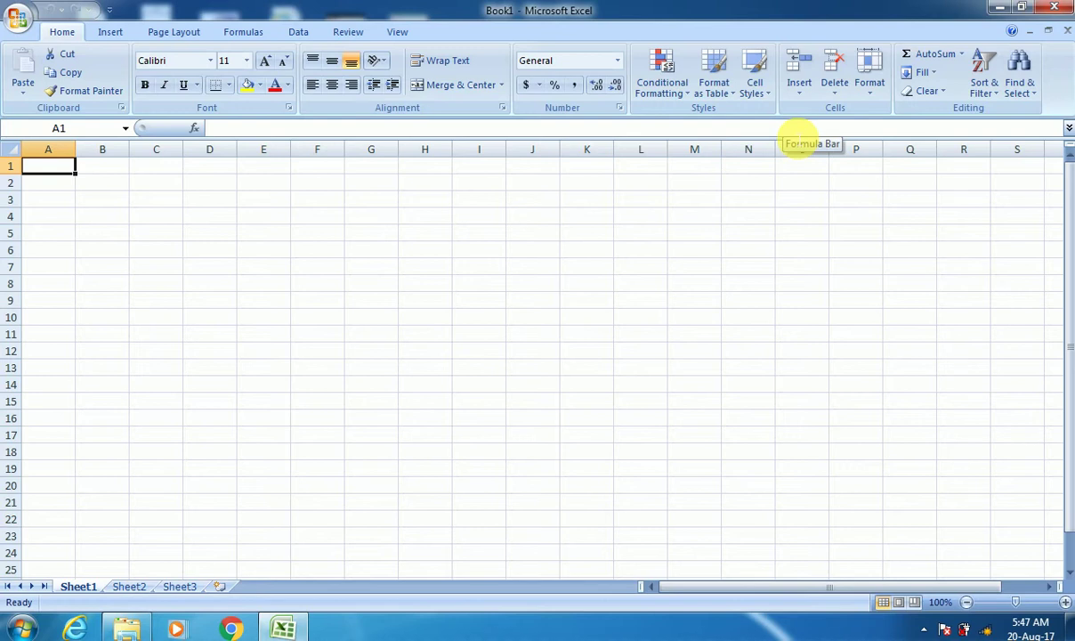
Step: Enter the title EMI in cell A1
type("E")
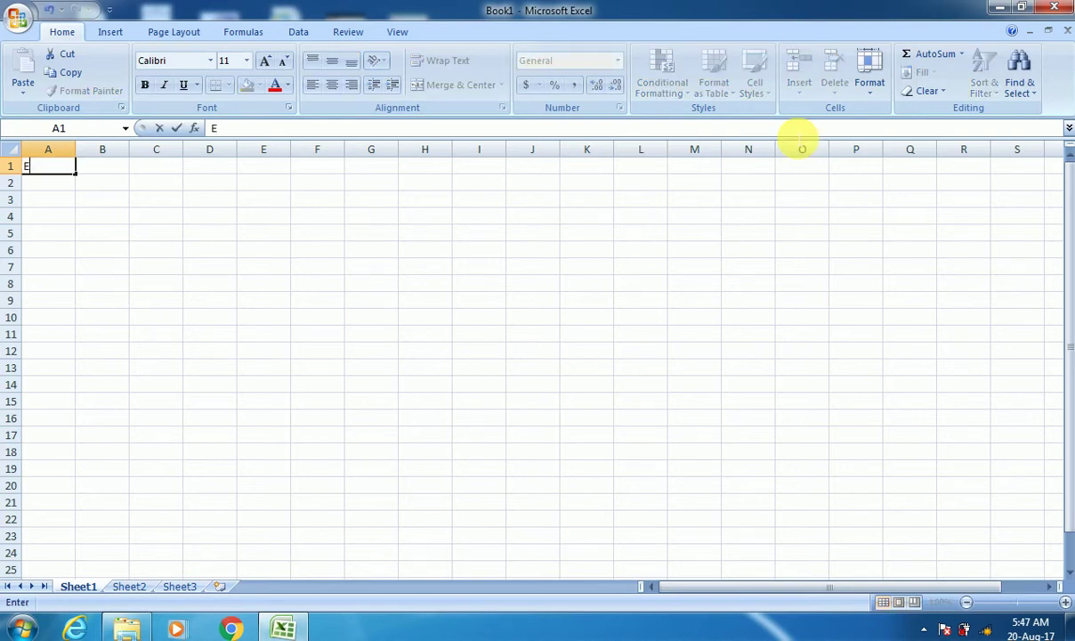
type("MI")
key("Return")
key("Tab")
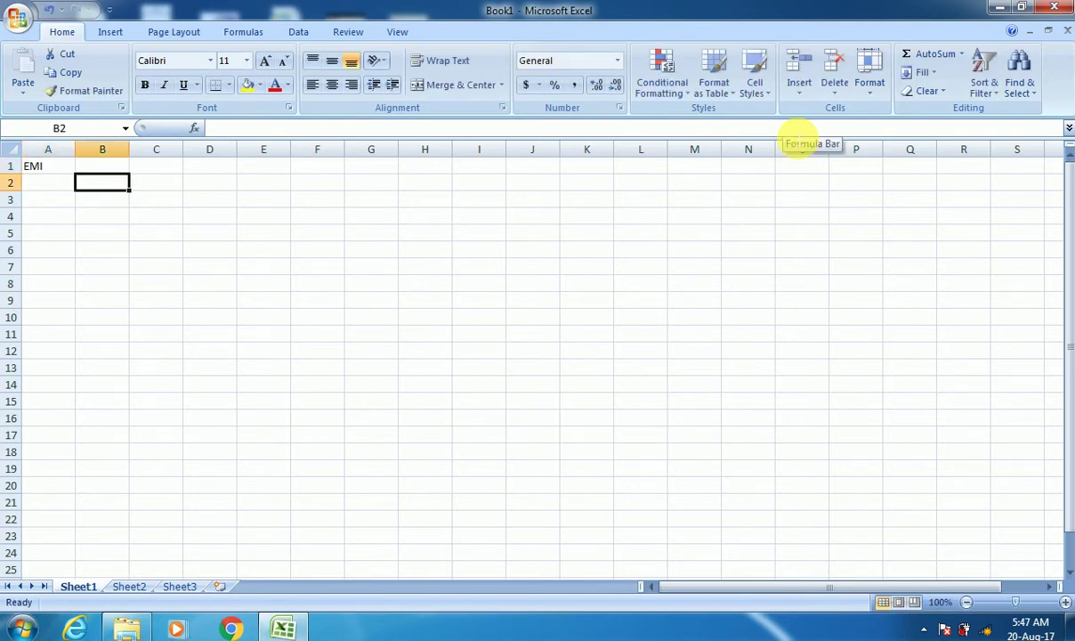
key("Down")
key("Down")
Step: List labels NAME, NAME OF PRODUCT, AMOUNT and DURATION OF YEAR in B4:B7
type("AM")
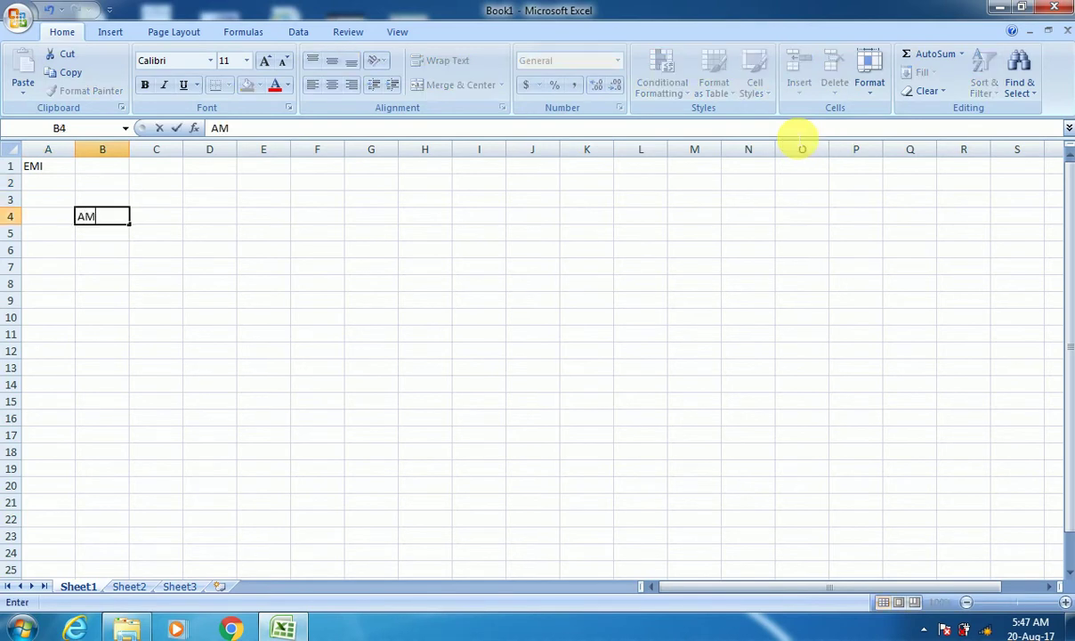
key("BackSpace")
key("BackSpace")
type("NAME")
key("Return")
type("NAME")
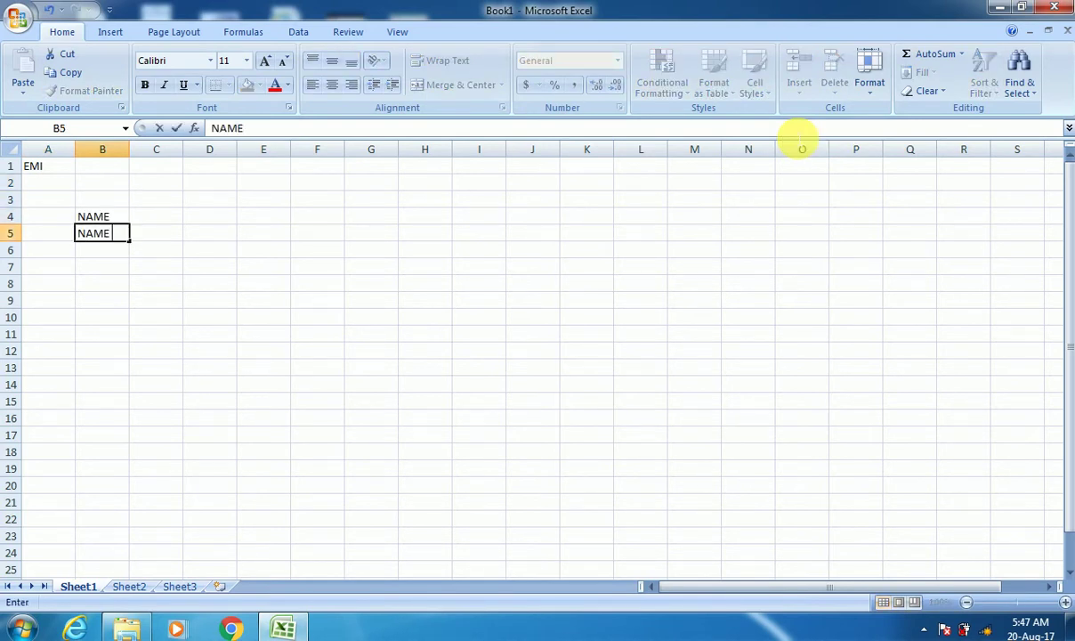
type(" OF PROD")
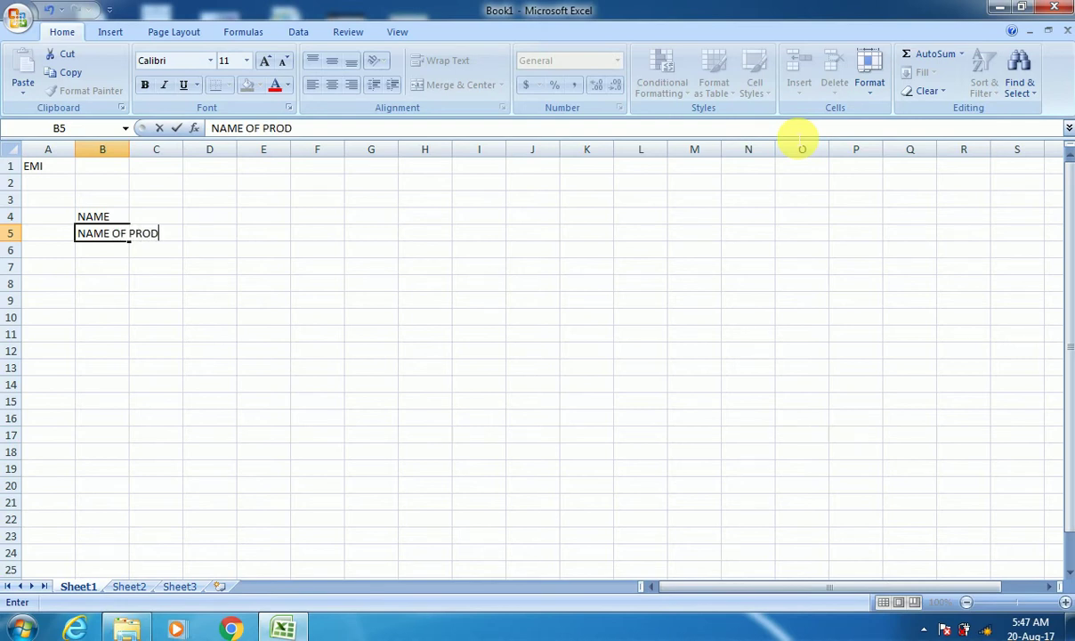
type("U")
type("CT")
key("Return")
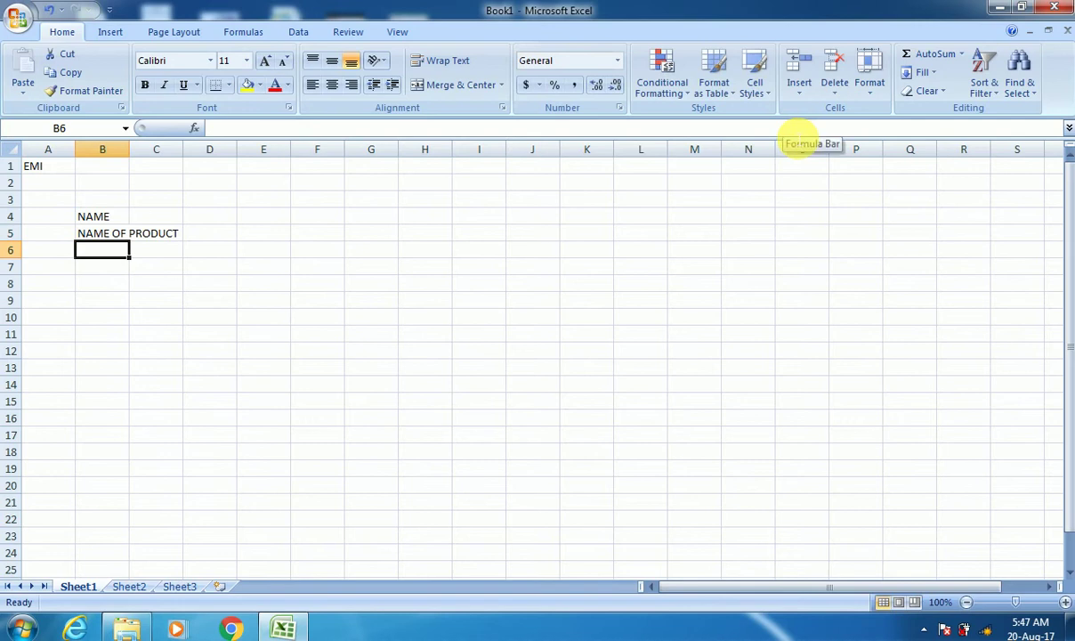
type("AMOUNT")
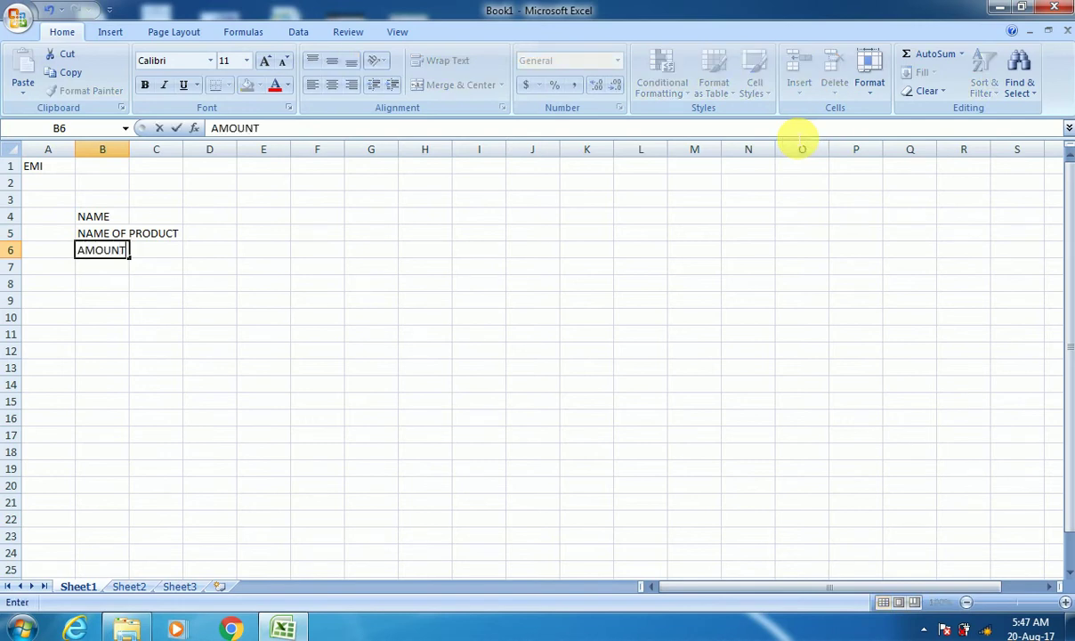
key("Return")
type("DURAT")
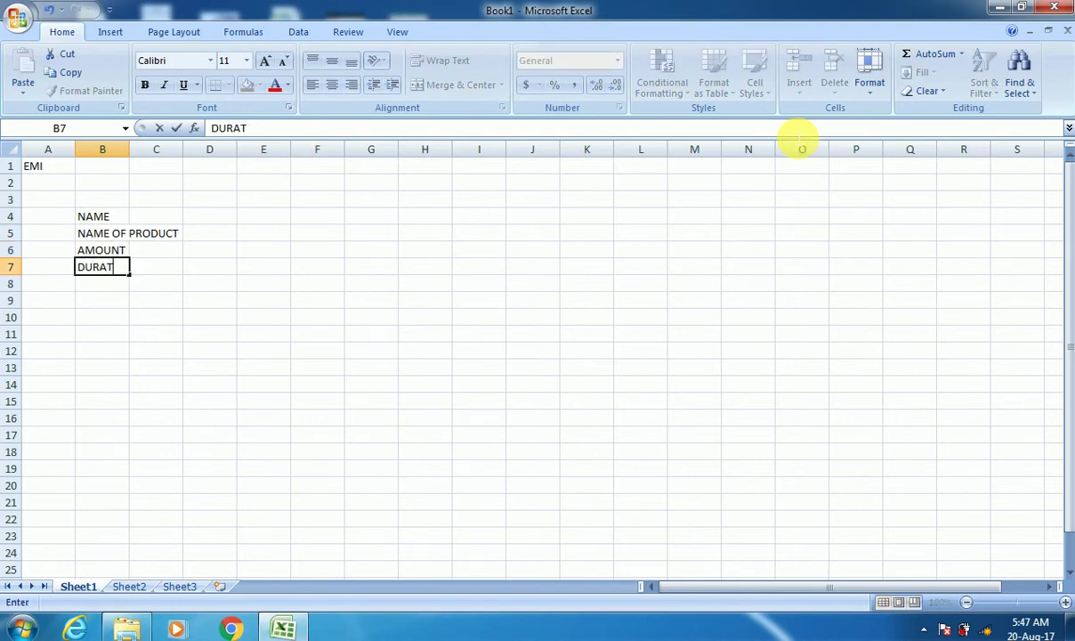
type("ION OF YE")
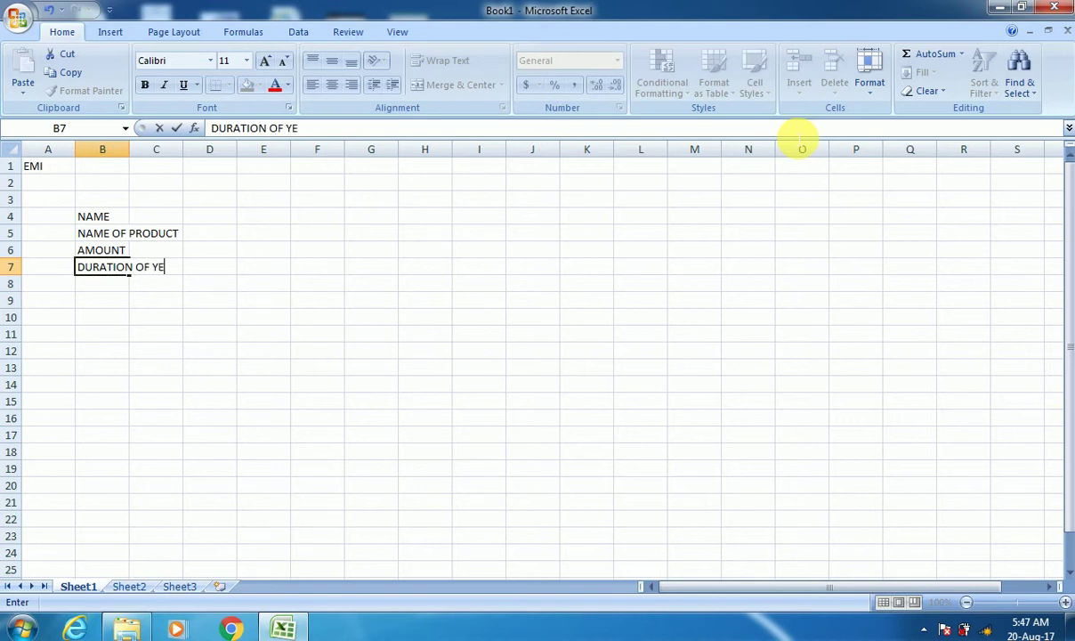
type("AR")
key("Return")
Step: Add labels DURATION OF MONTH, ANNUAL INTEREST RATE, MONTHLY INTEREST RATE and EMI in B8:B11
type("DURAT")
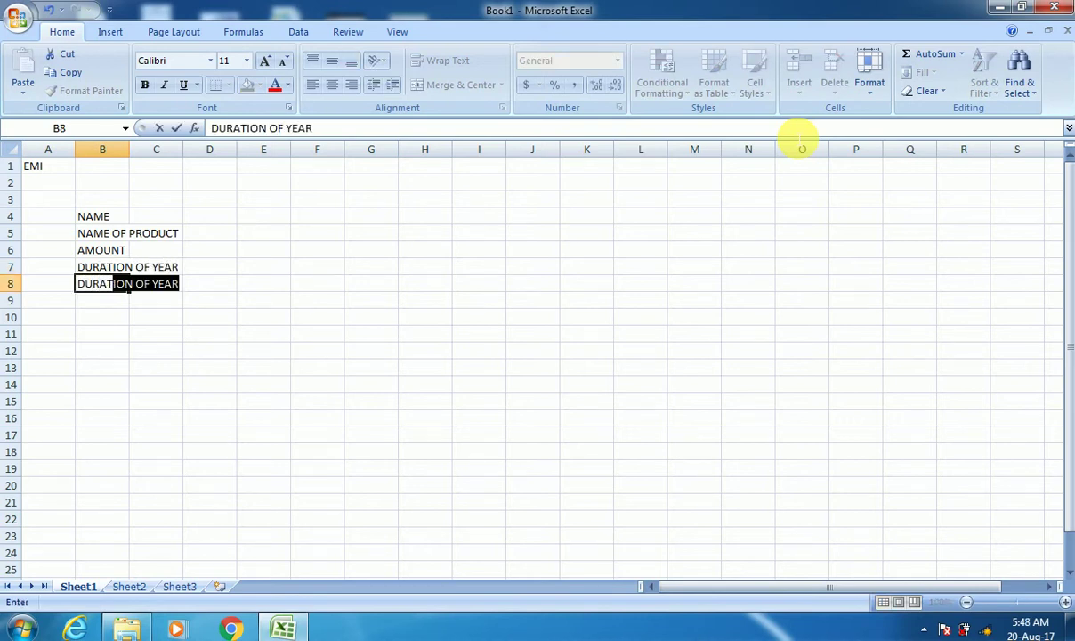
type("ION OF MO")
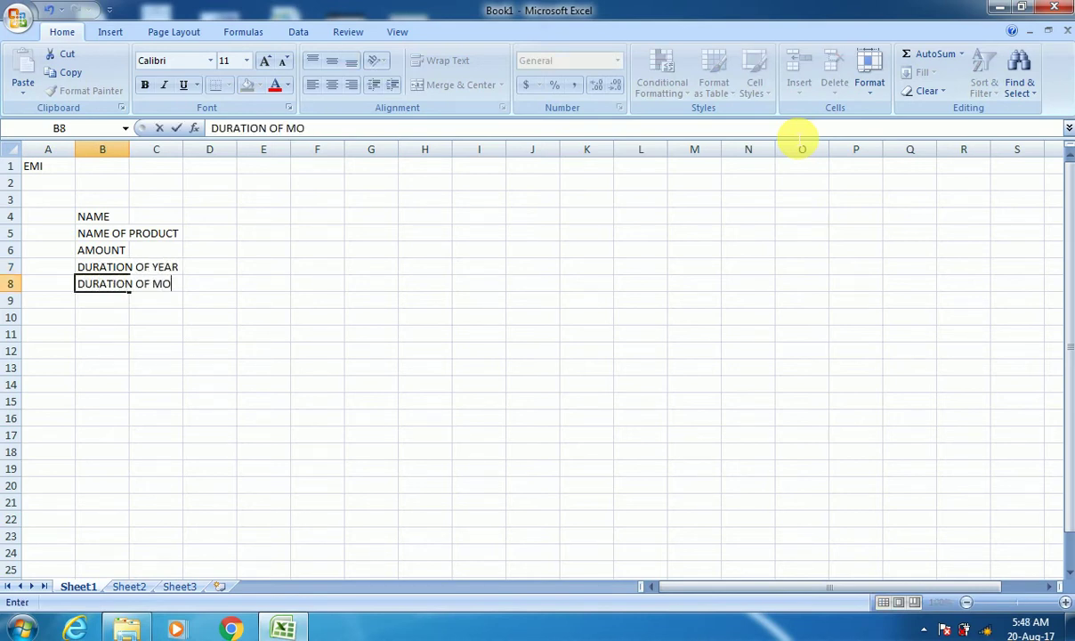
type("NTH")
key("Return")
type("ANN")
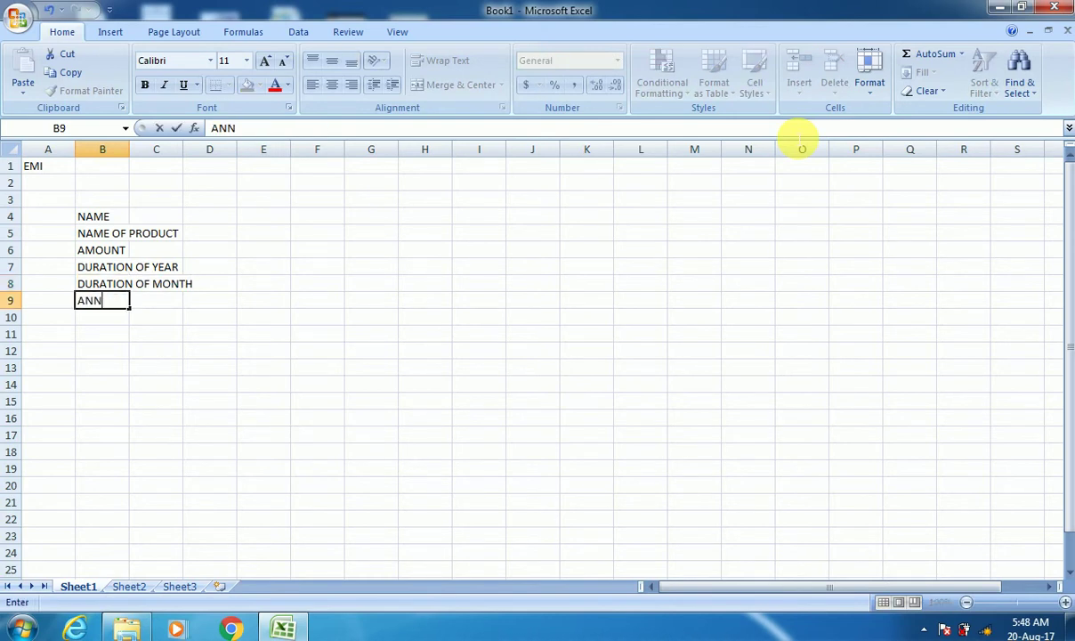
type("UAL IN")
type("TEREST ")
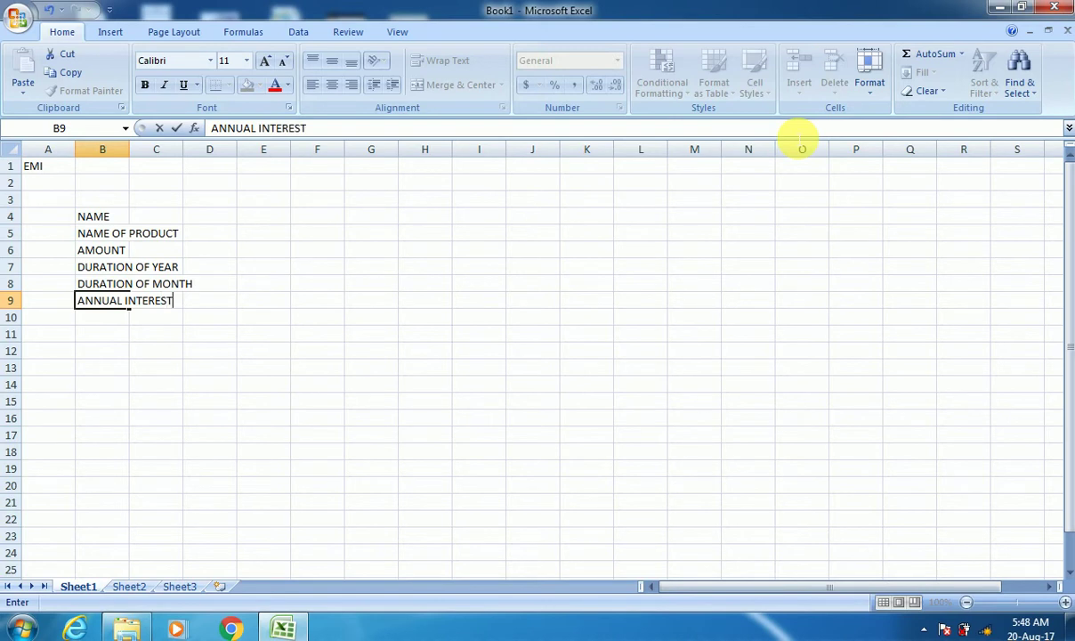
type("RATE")
key("Return")
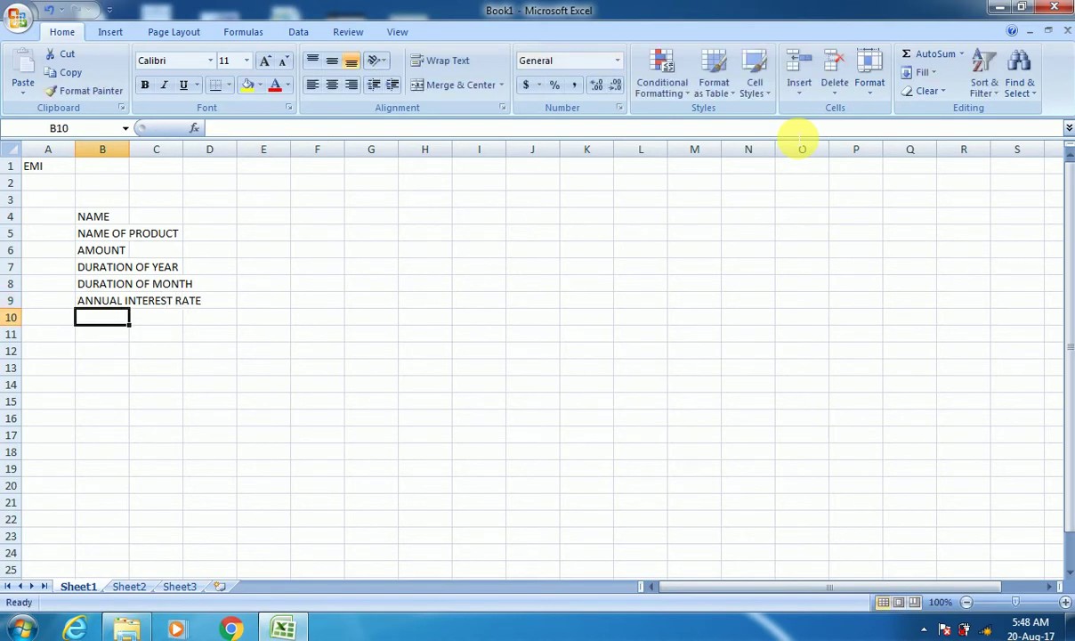
type("MONTHL")
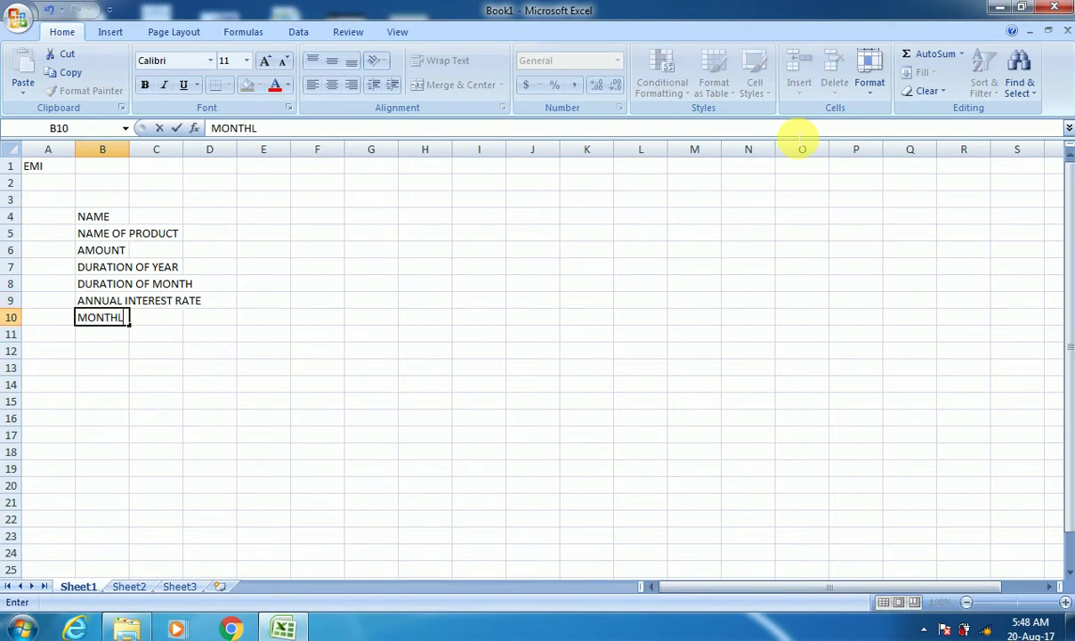
type("Y INTERE")
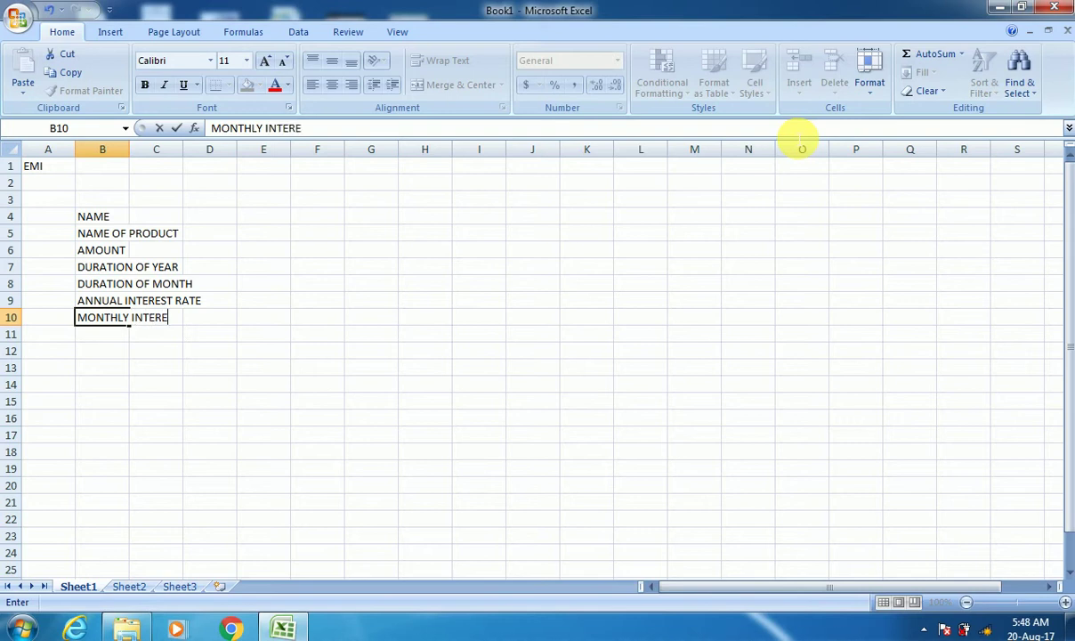
type("ST RATE")
key("Return")
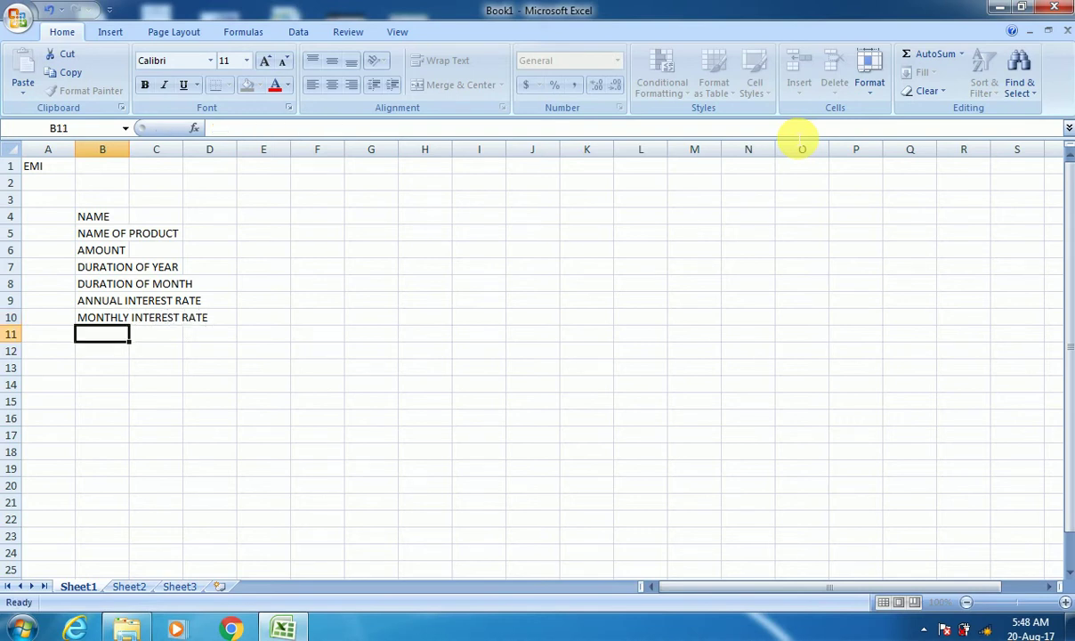
type("EMI")
key("Return")
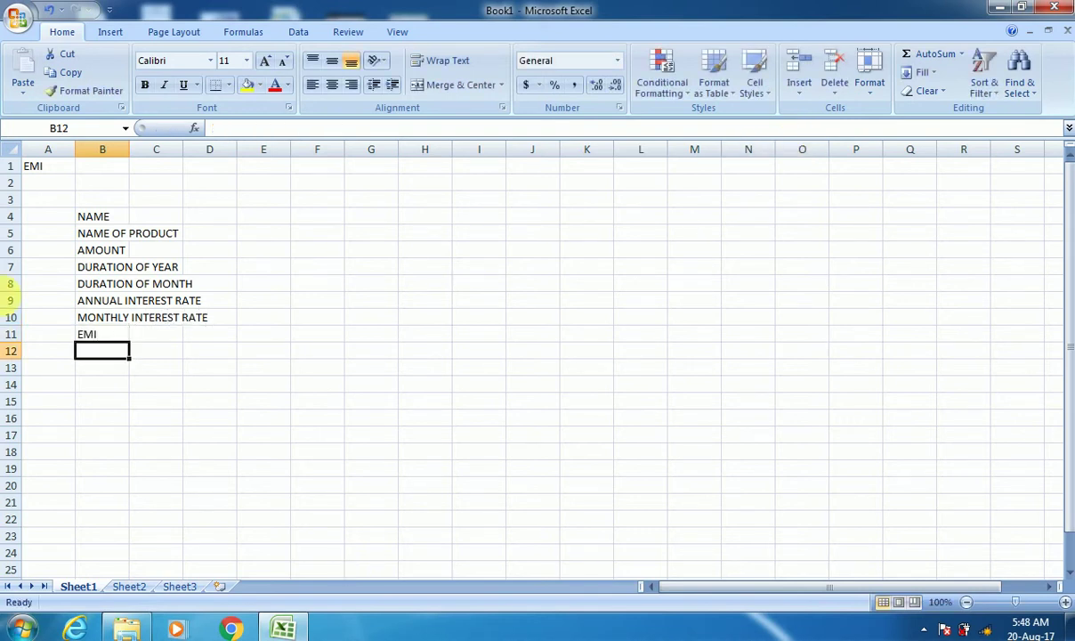
left_click_drag(130, 150, 230, 149)
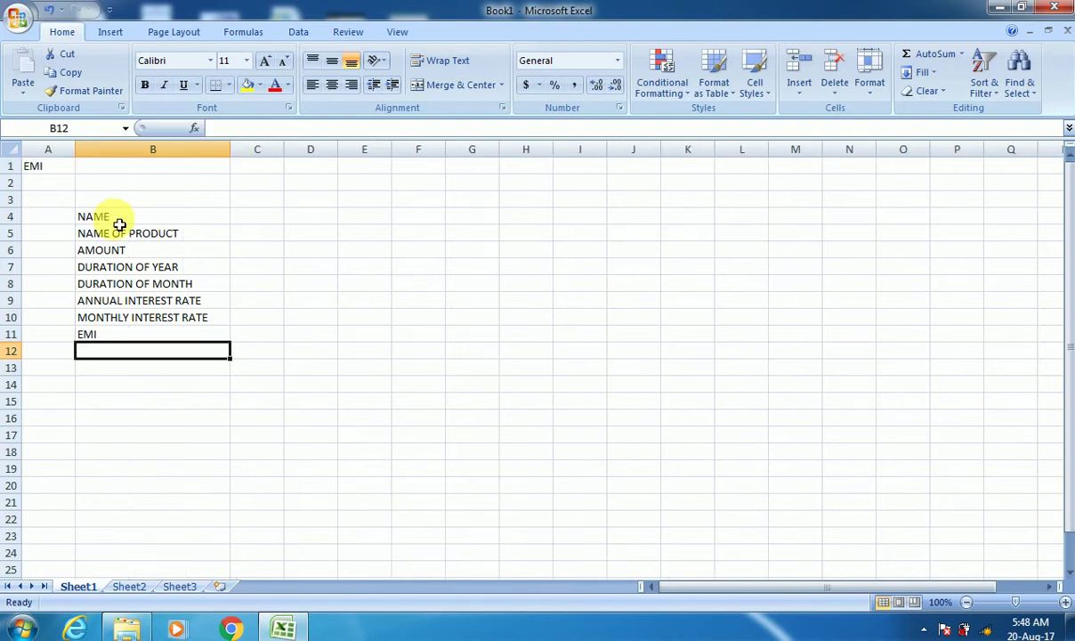
left_click_drag(115, 221, 244, 339)
left_click(228, 84)
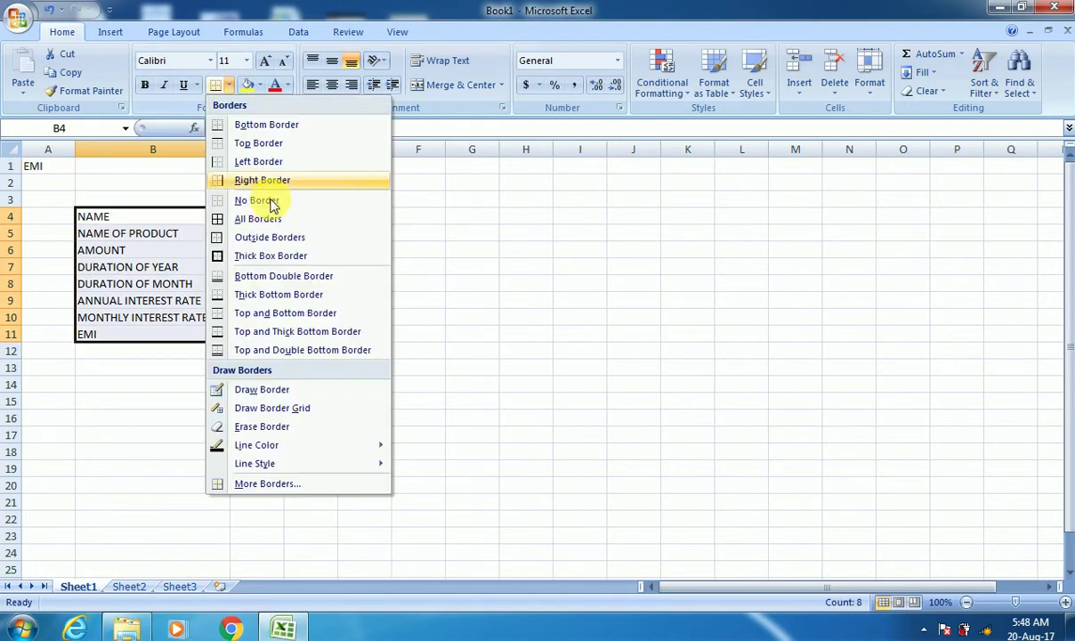
left_click(236, 223)
left_click(151, 354)
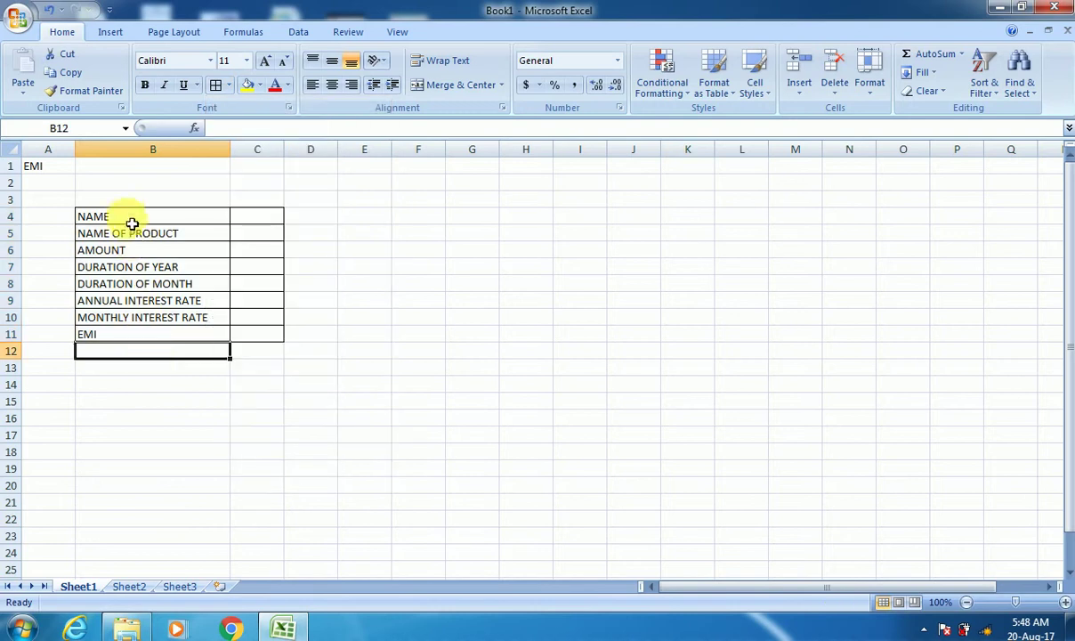
left_click_drag(132, 221, 132, 335)
left_click(144, 84)
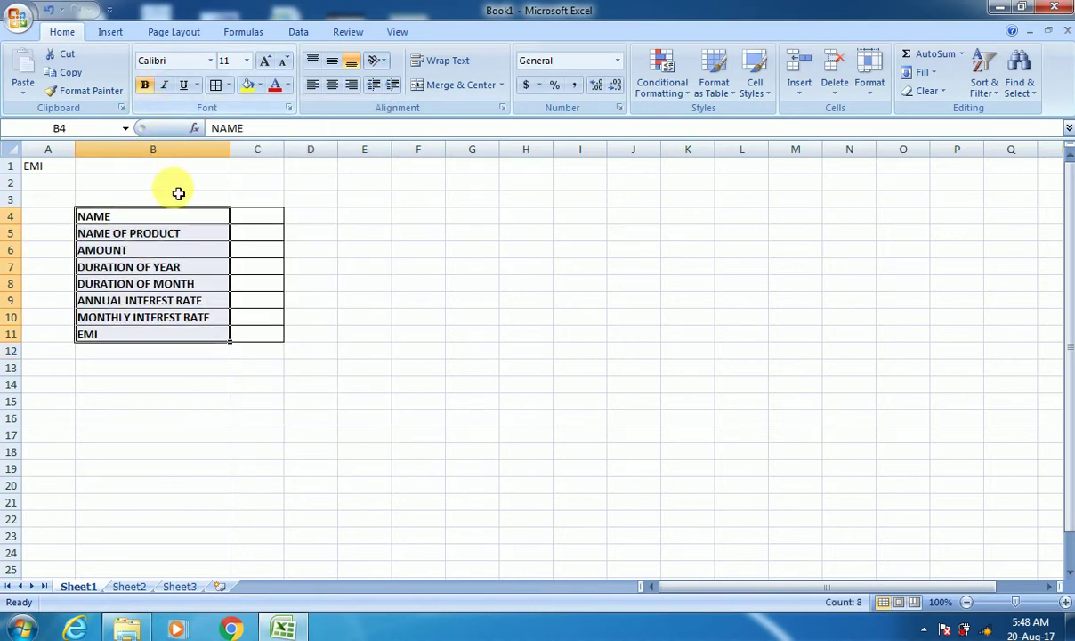
left_click(169, 218)
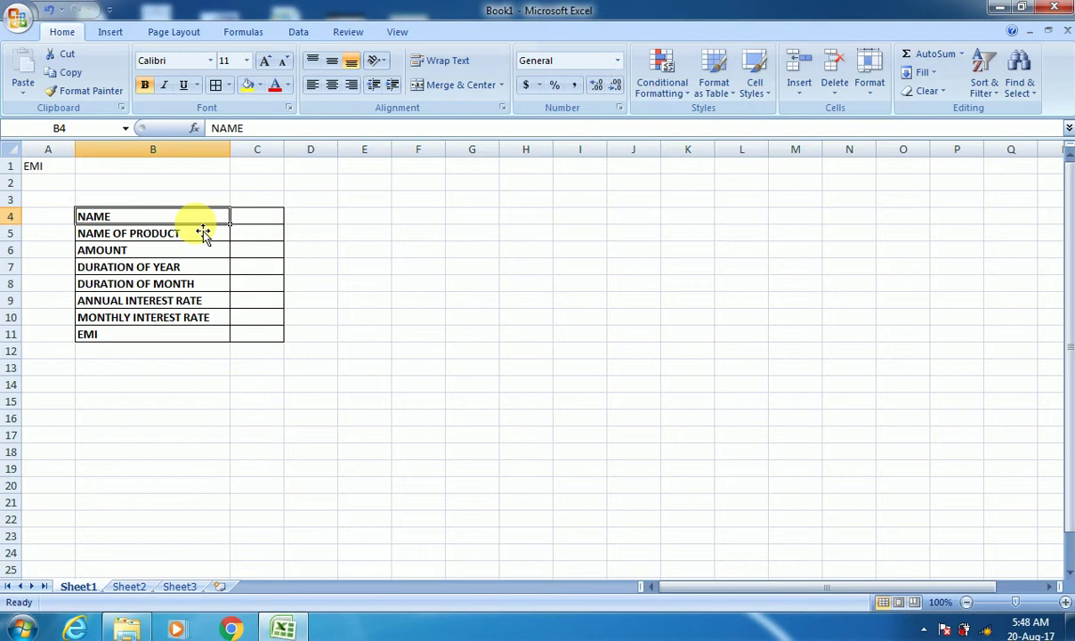
key("Right")
key("Left")
key("Down")
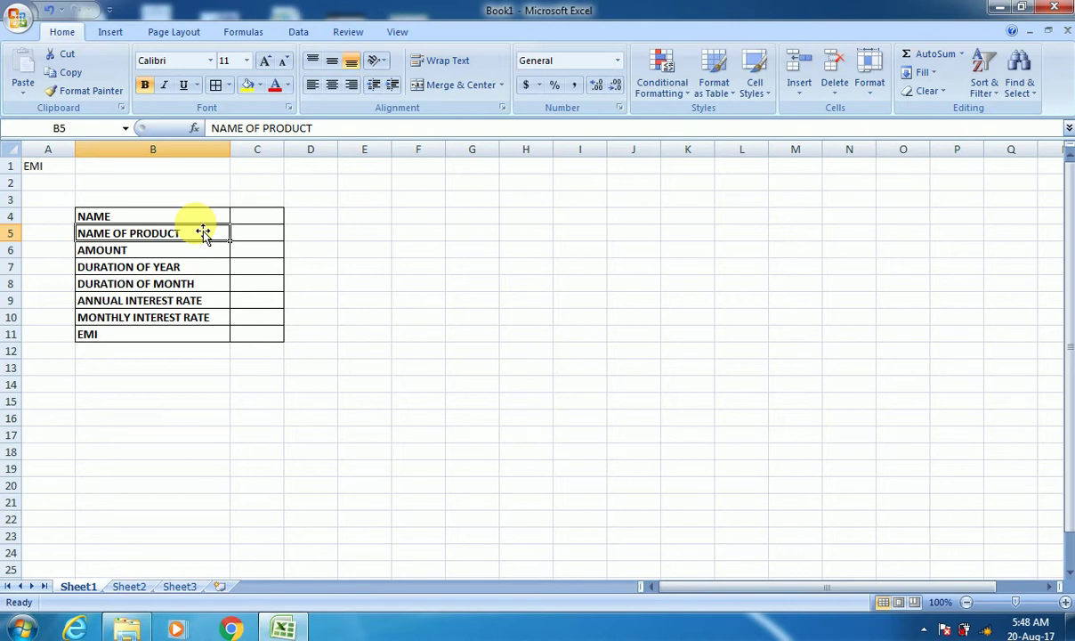
key("Down")
key("Down")
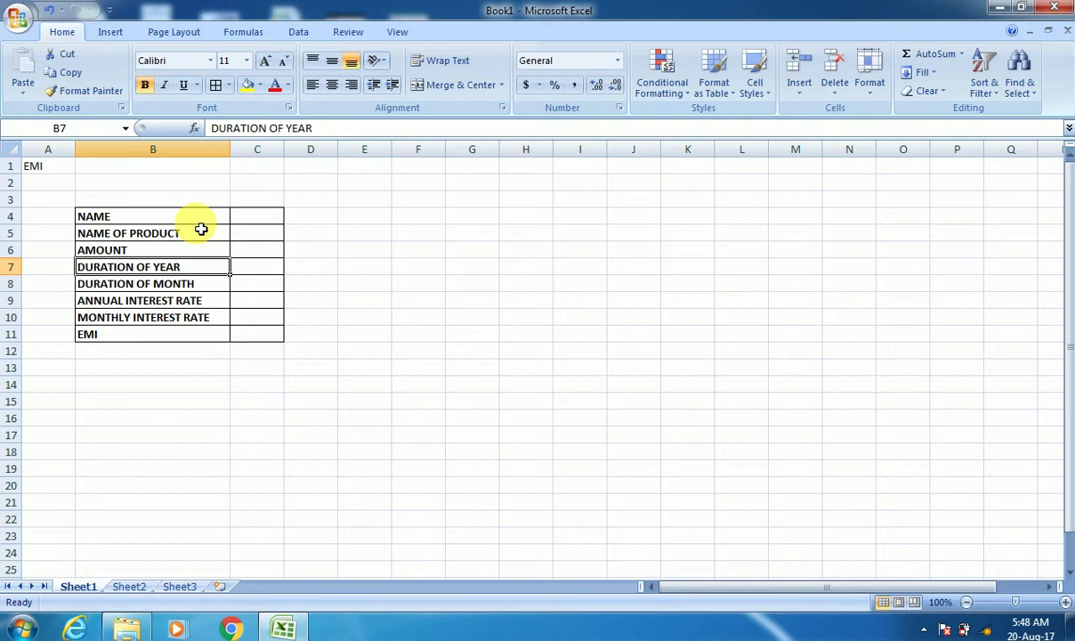
key("Down")
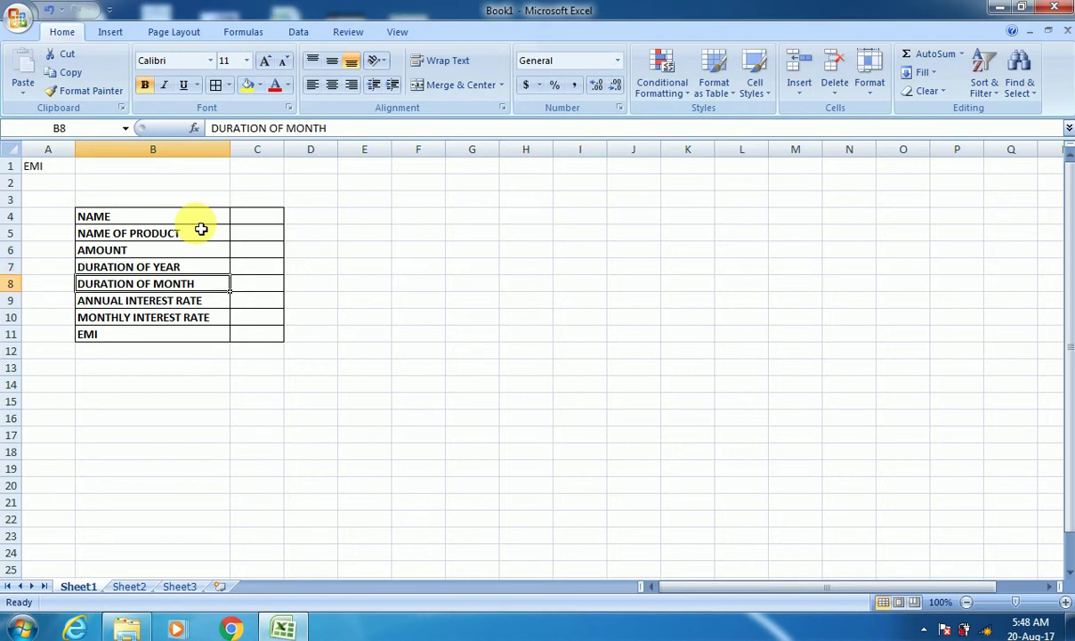
key("Down")
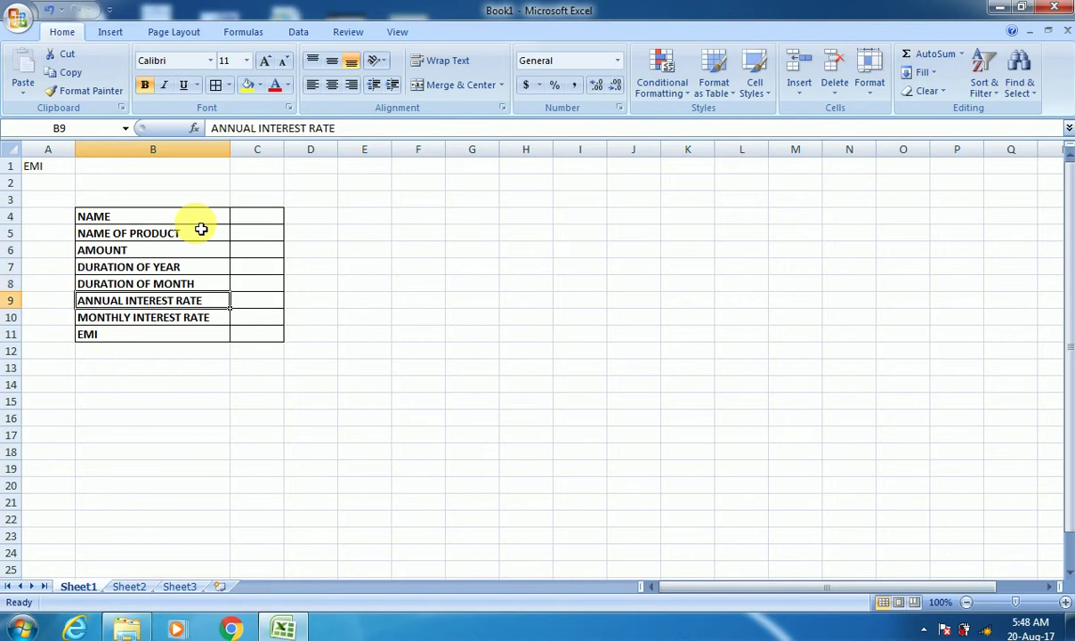
key("Down")
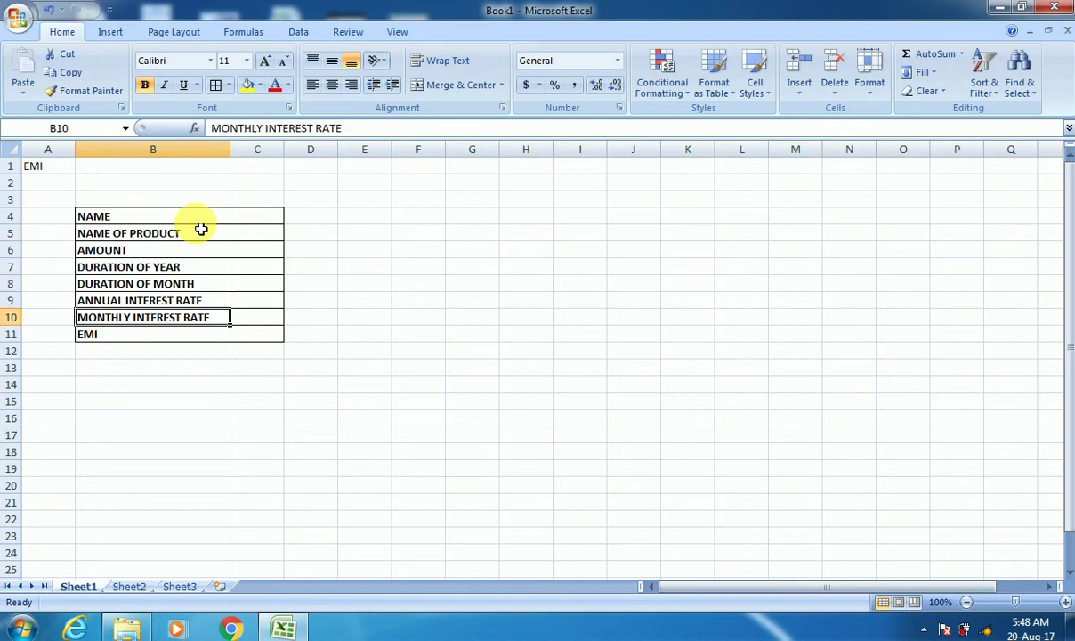
key("Down")
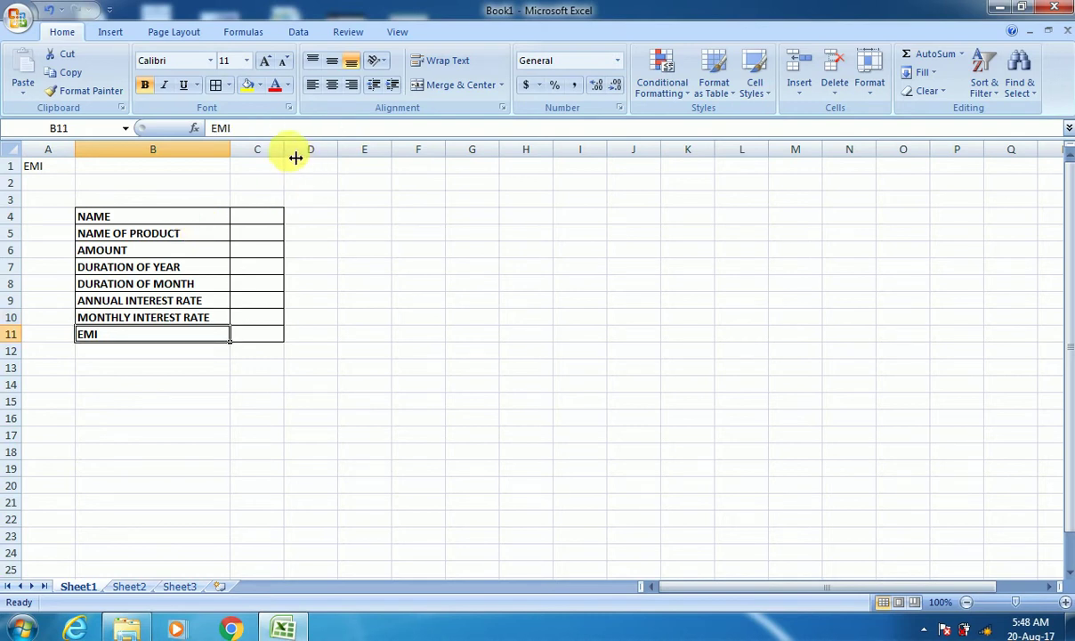
Step: Widen column C to fit the loan values
left_click_drag(284, 149, 312, 148)
left_click_drag(147, 217, 153, 350)
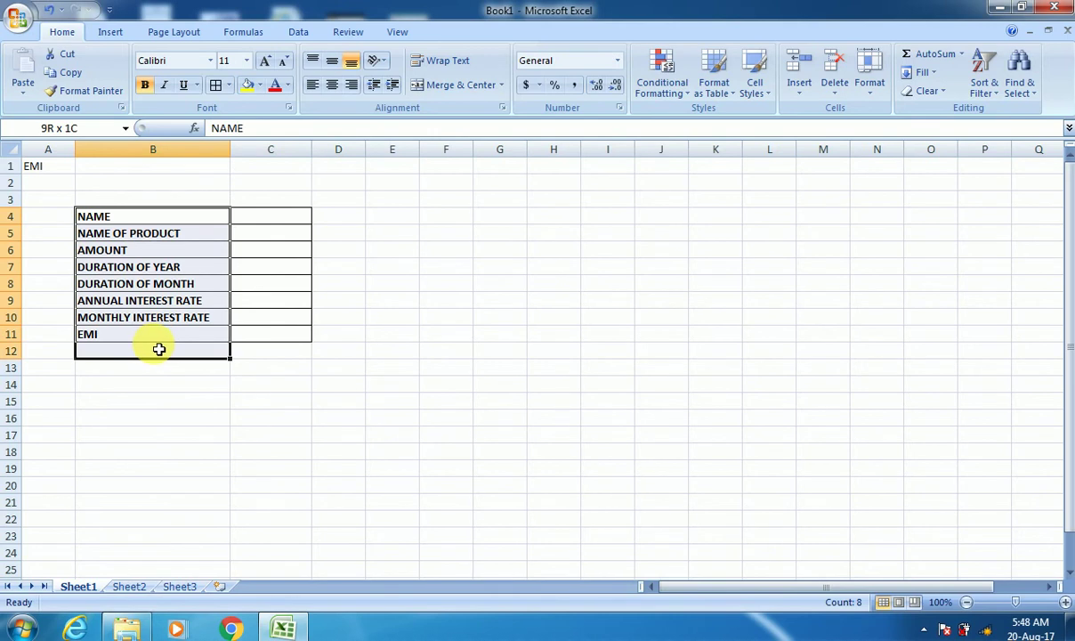
left_click(272, 385)
Step: Enter the borrower's name, MOBILE, 25000 and 1 year into C4:C7, then begin a formula in C8
left_click(290, 222)
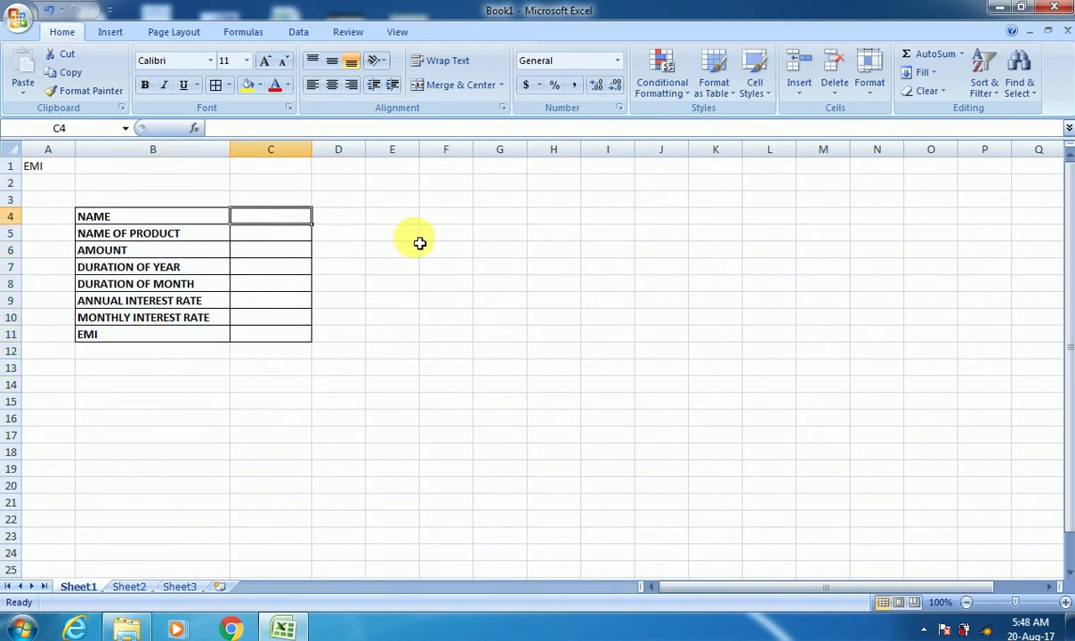
type("DEEP")
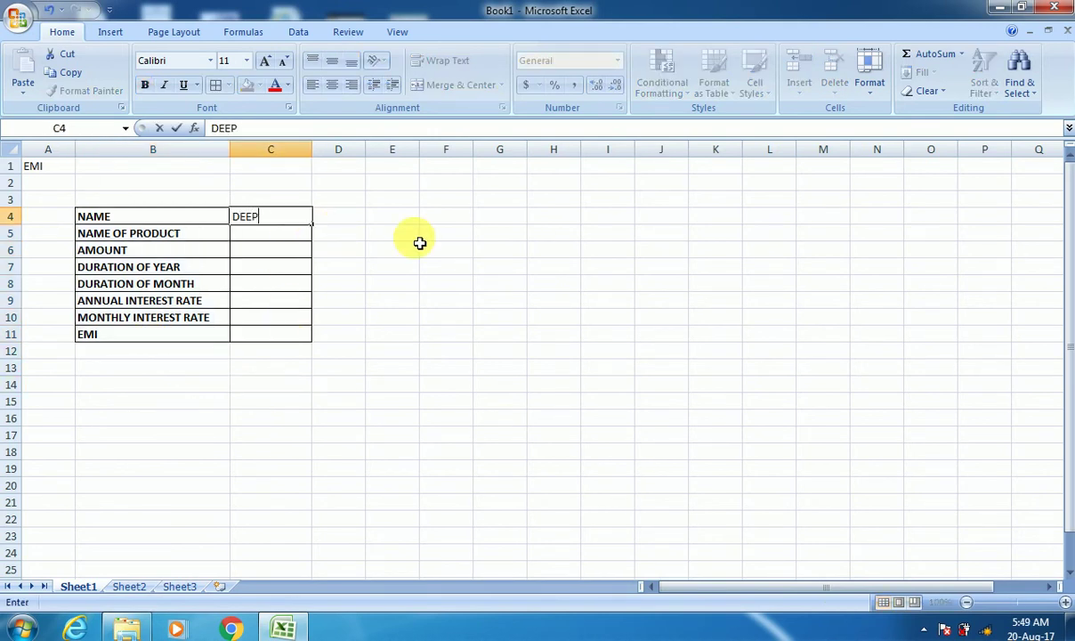
type("AK")
key("Return")
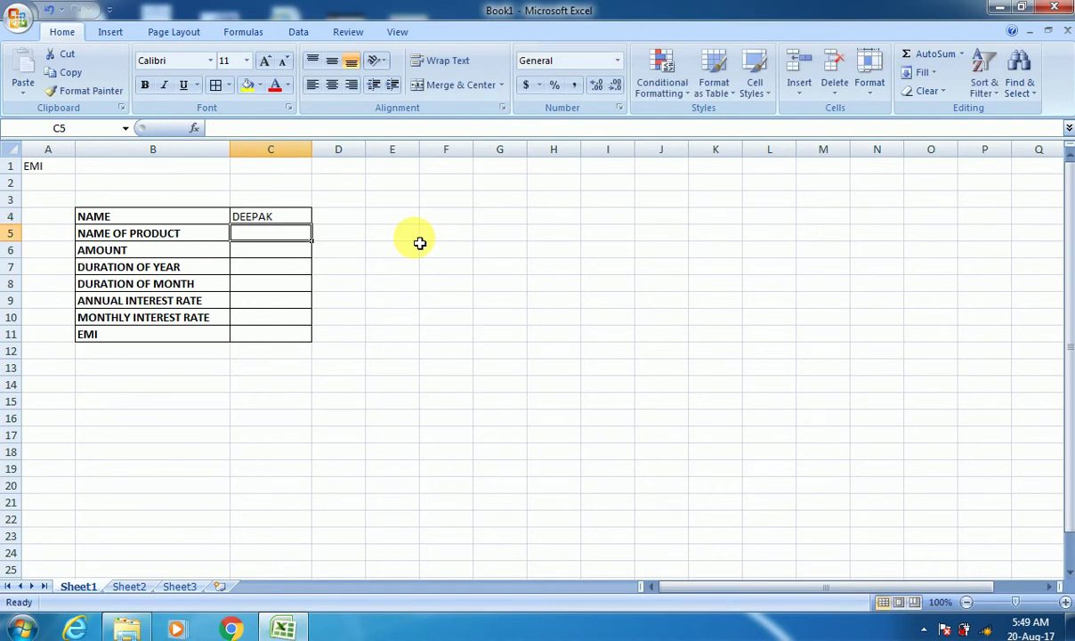
type("MOBILE")
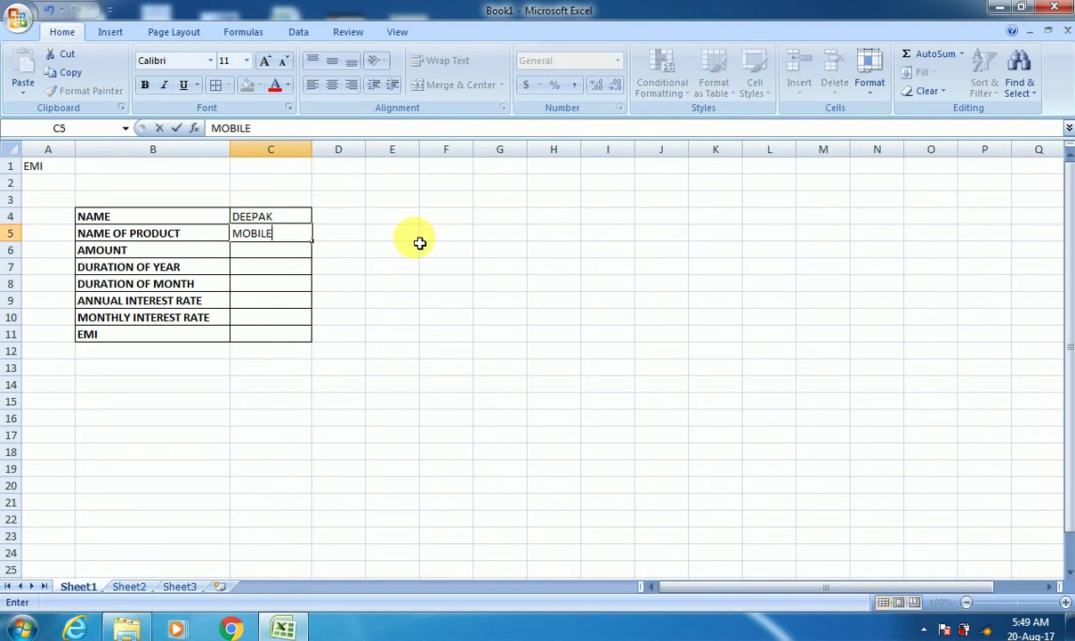
key("Return")
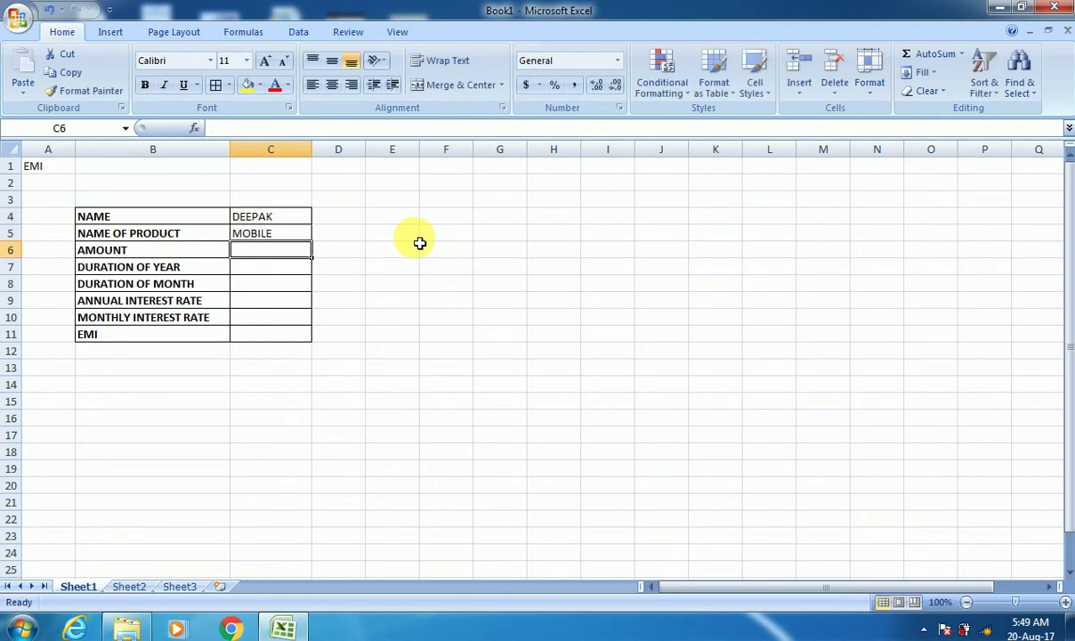
type("25000")
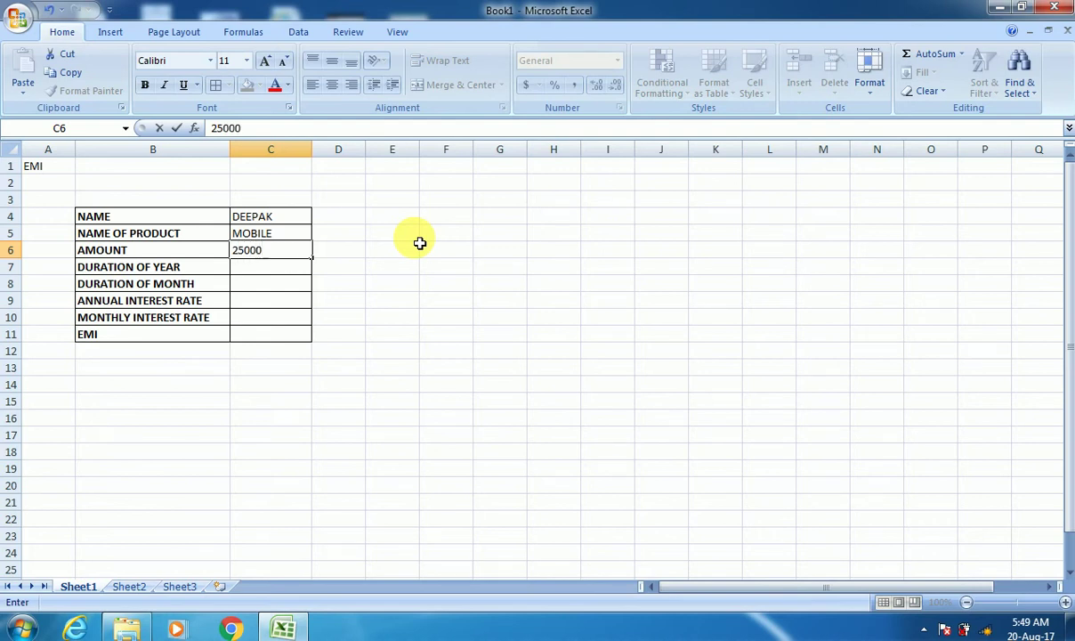
key("Return")
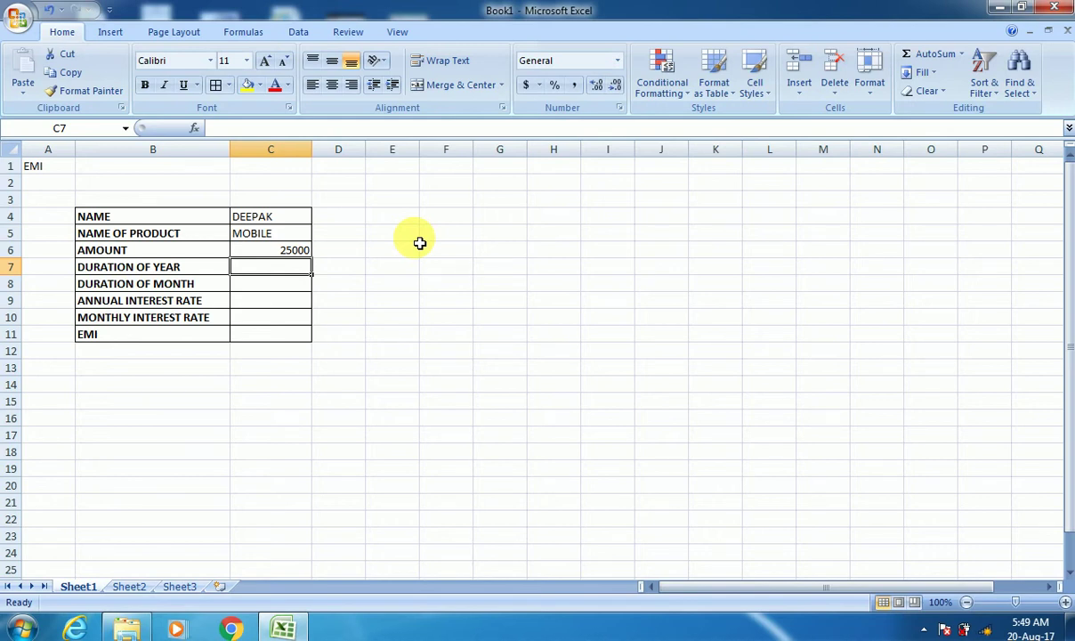
type("1")
key("Return")
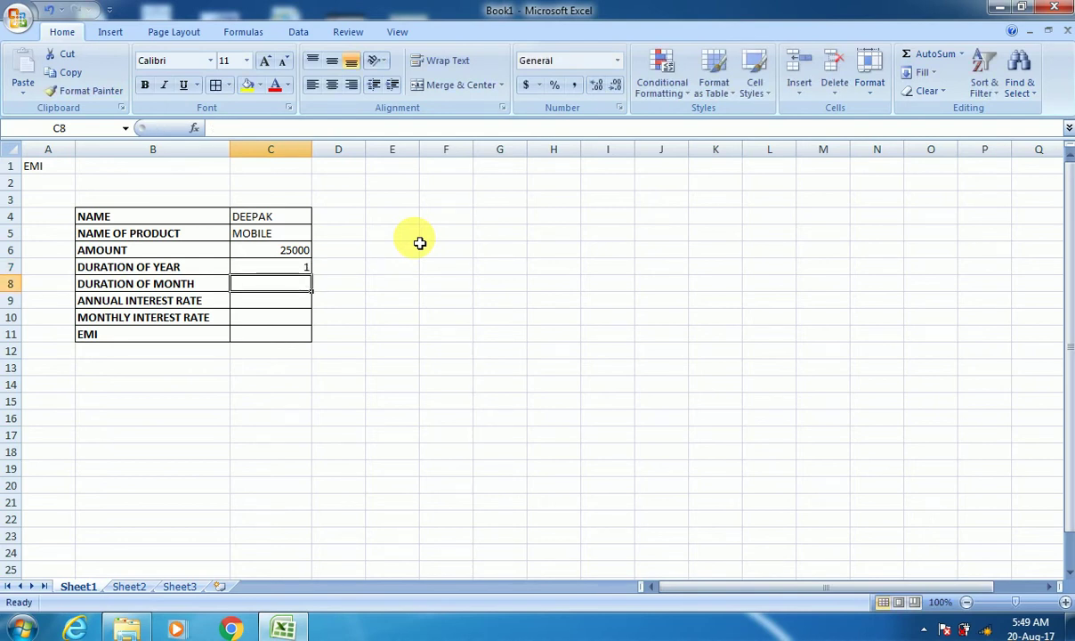
type("=")
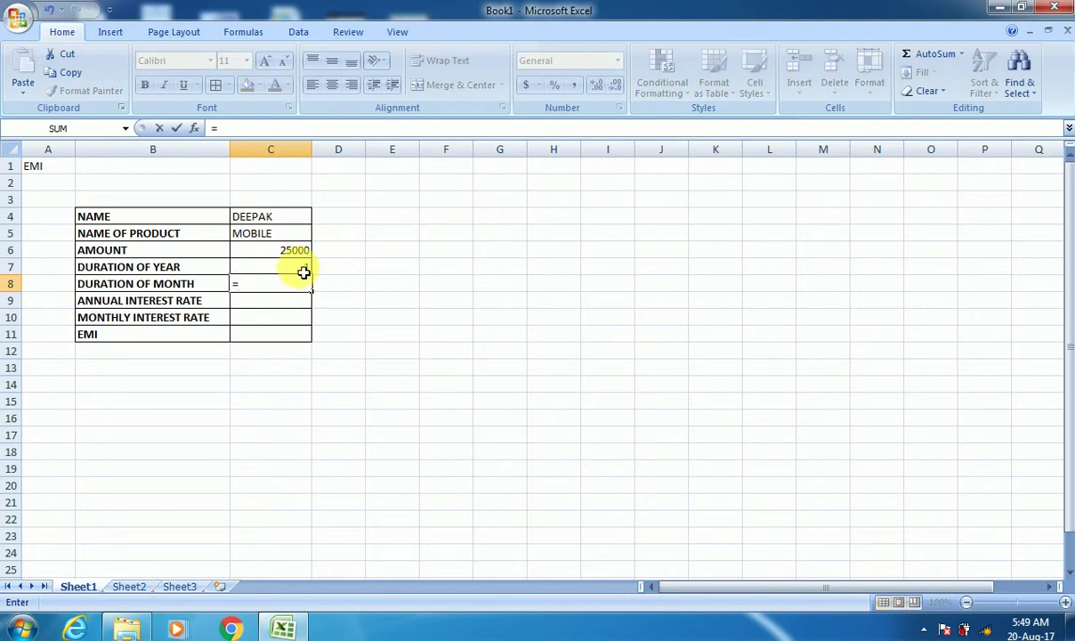
Step: Make C8 calculate the months as =C7*12
left_click(303, 271)
type("*")
type("12")
key("Return")
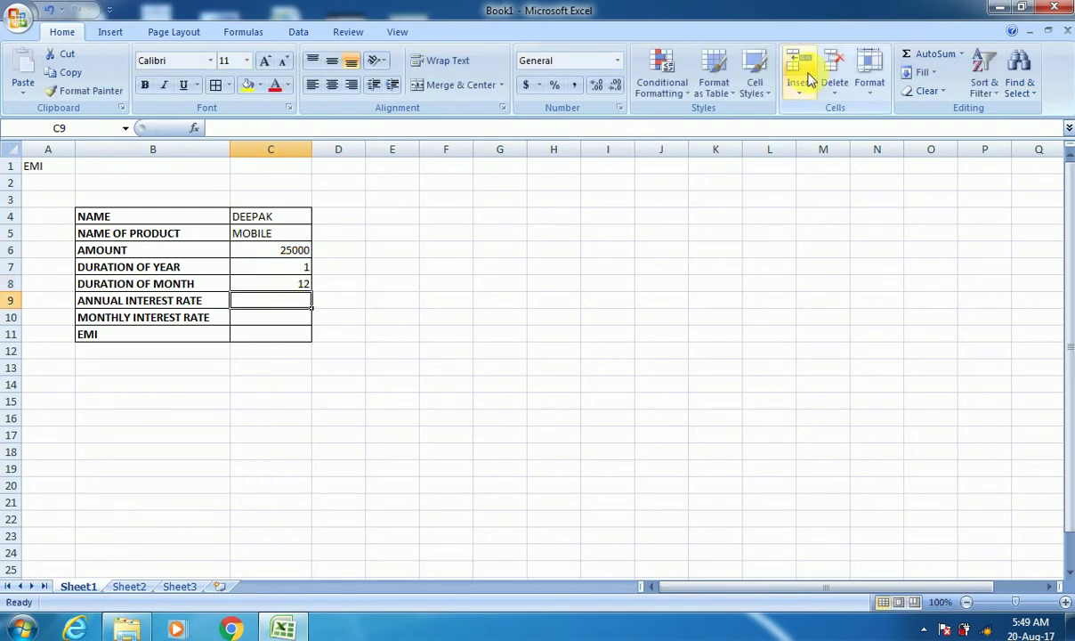
Step: Test the months formula with 5 and 4 years, then restore 1 year (12 months)
key("Up")
key("Up")
type("5")
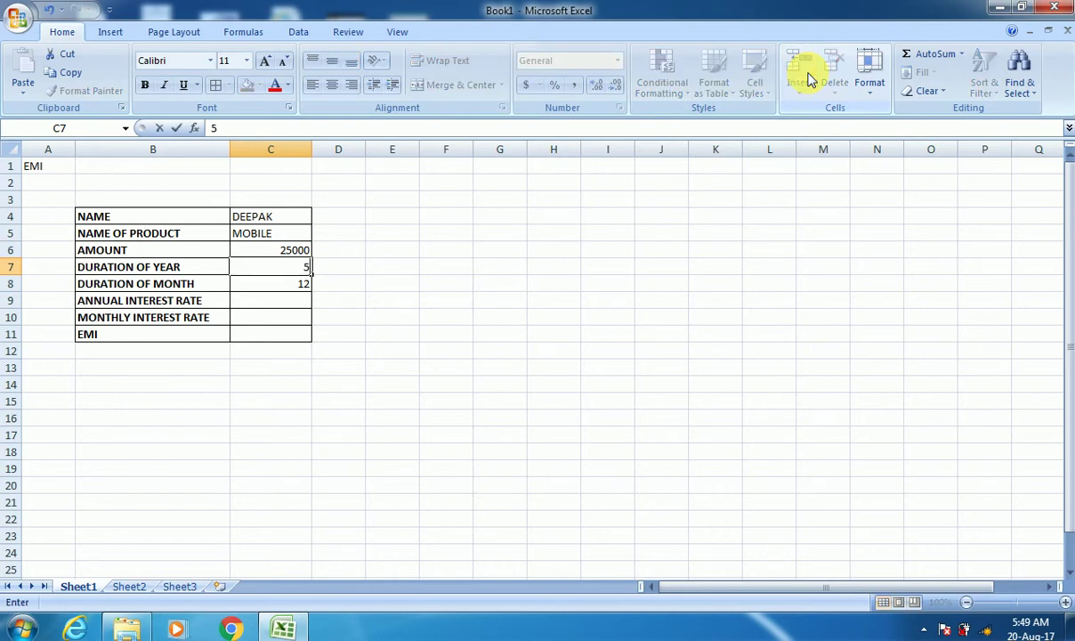
key("Return")
key("Up")
type("4")
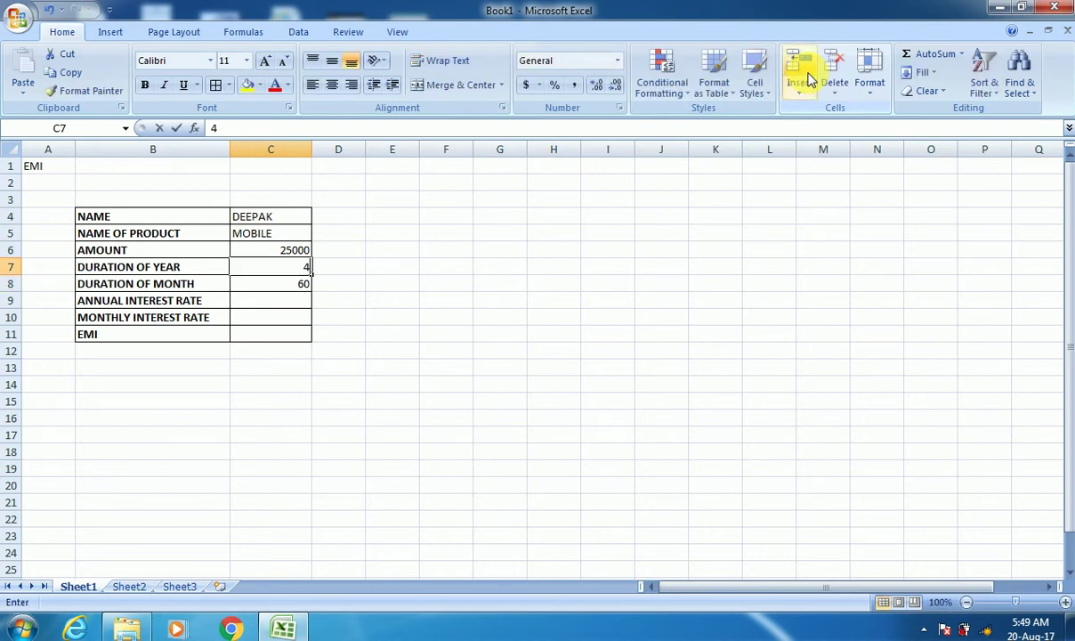
key("Return")
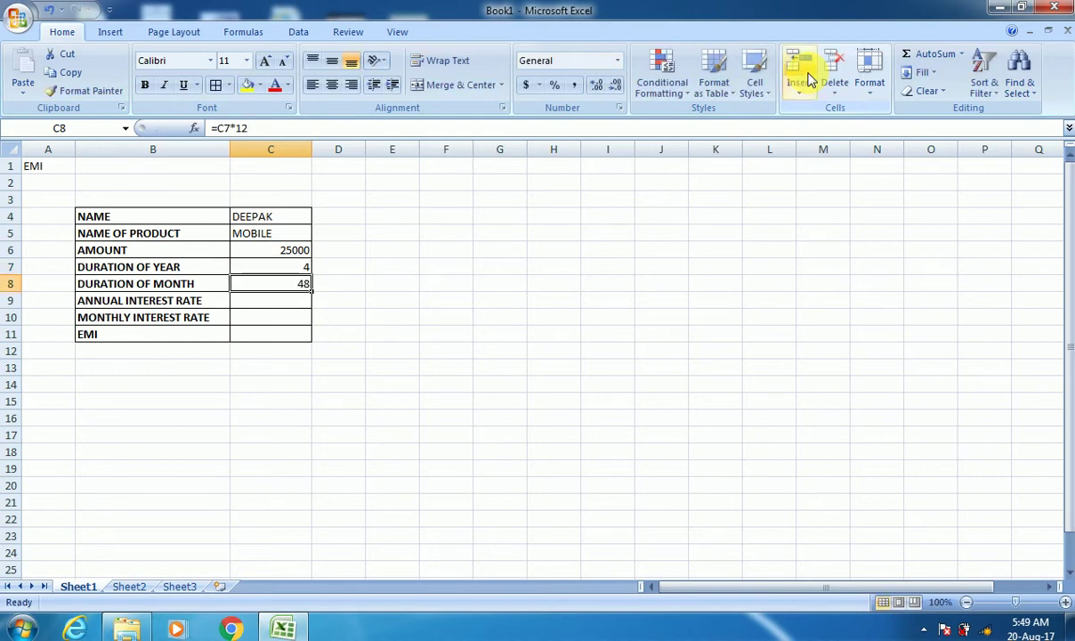
key("Up")
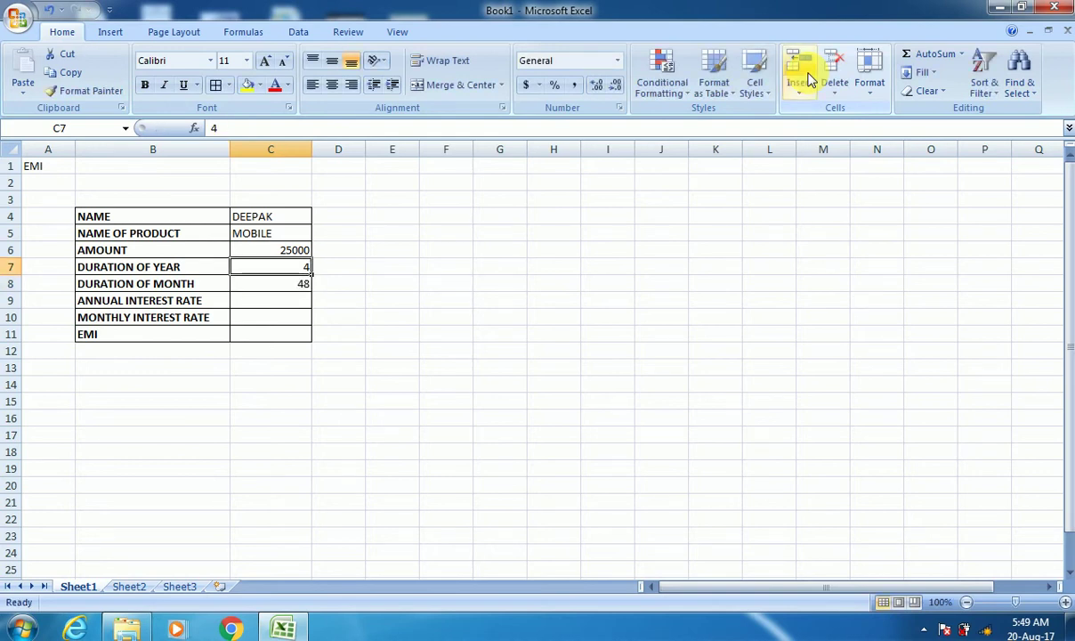
type("1")
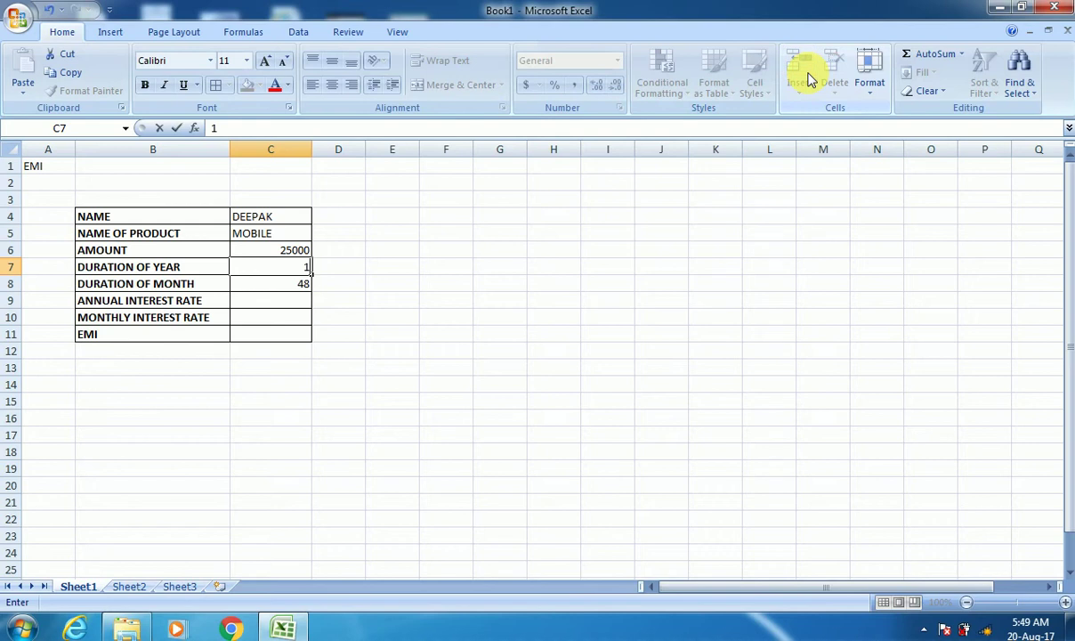
key("Return")
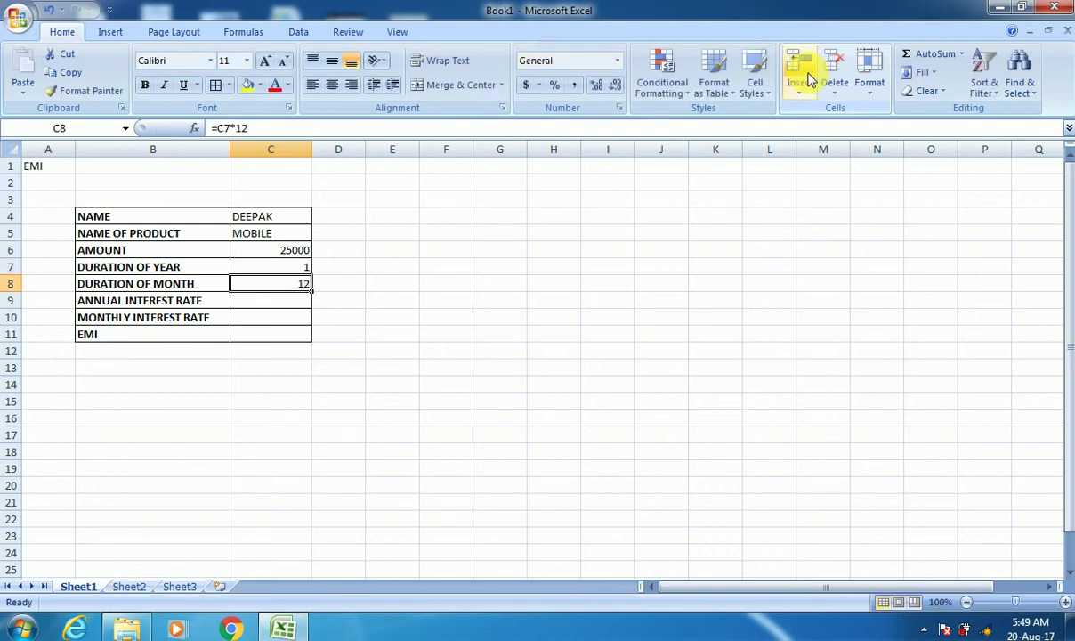
key("Down")
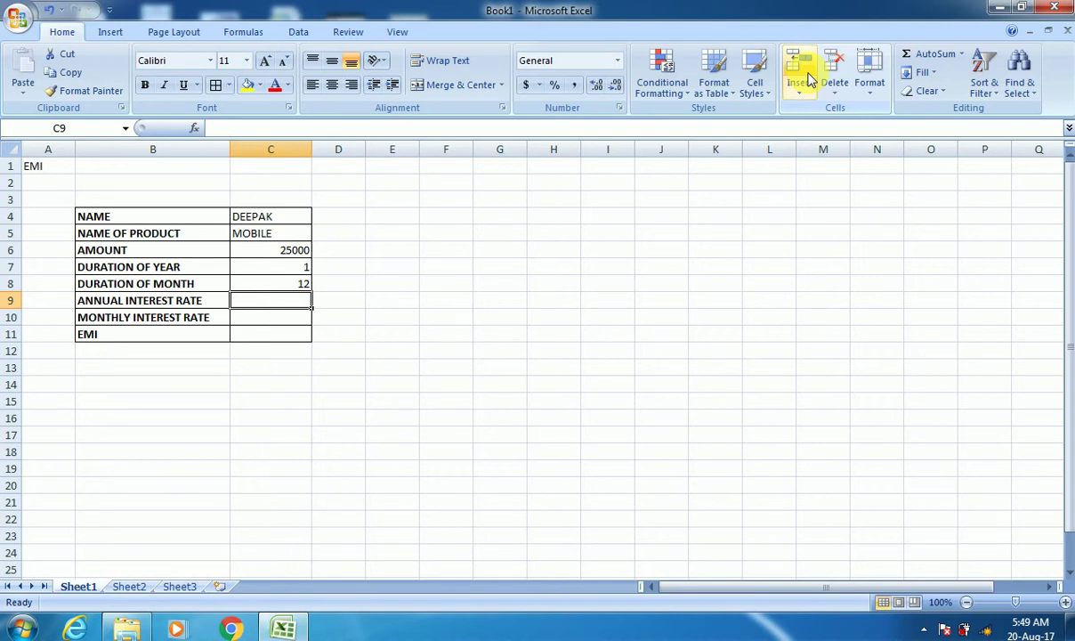
Step: Enter an annual interest rate of 13% in C9
type("1")
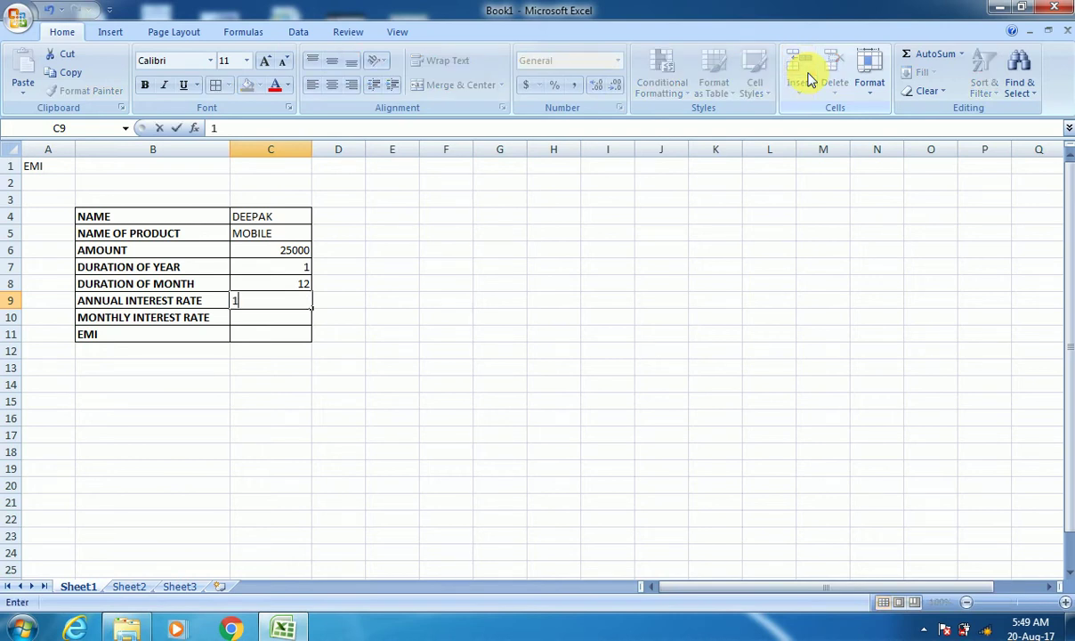
type("3")
type("%")
key("Return")
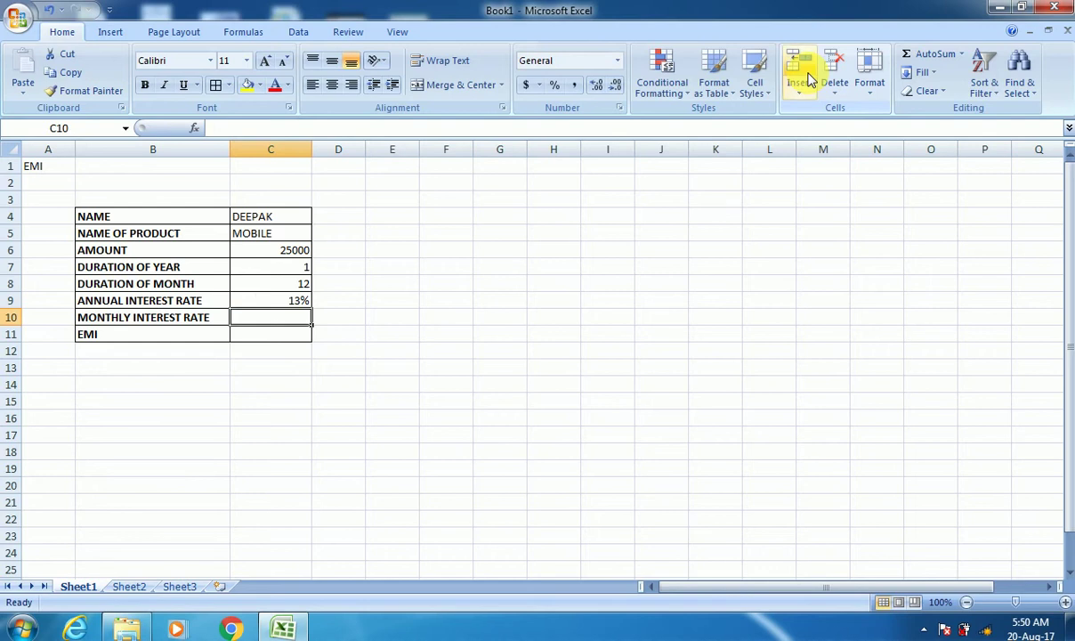
key("Up")
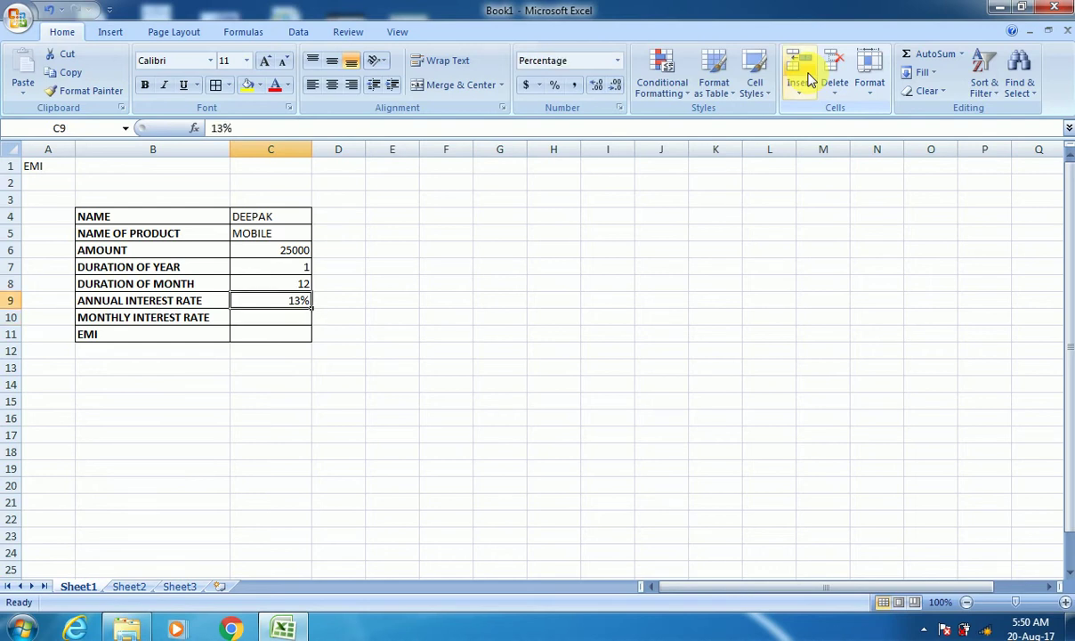
key("Left")
key("Right")
key("Down")
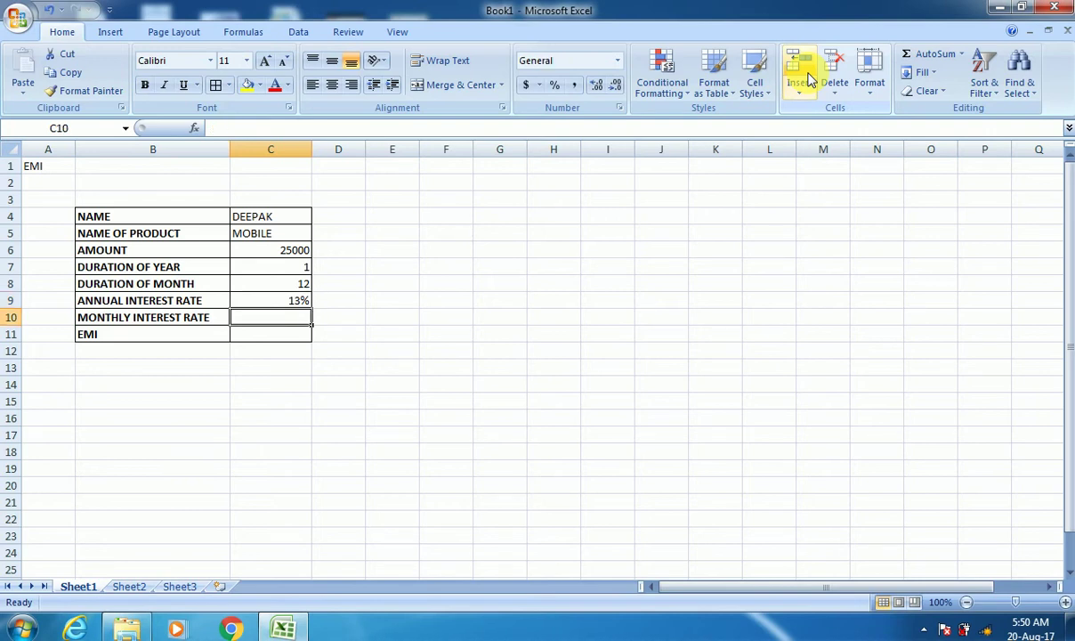
Step: Make C10 compute the monthly interest rate as =C9/12
type("=")
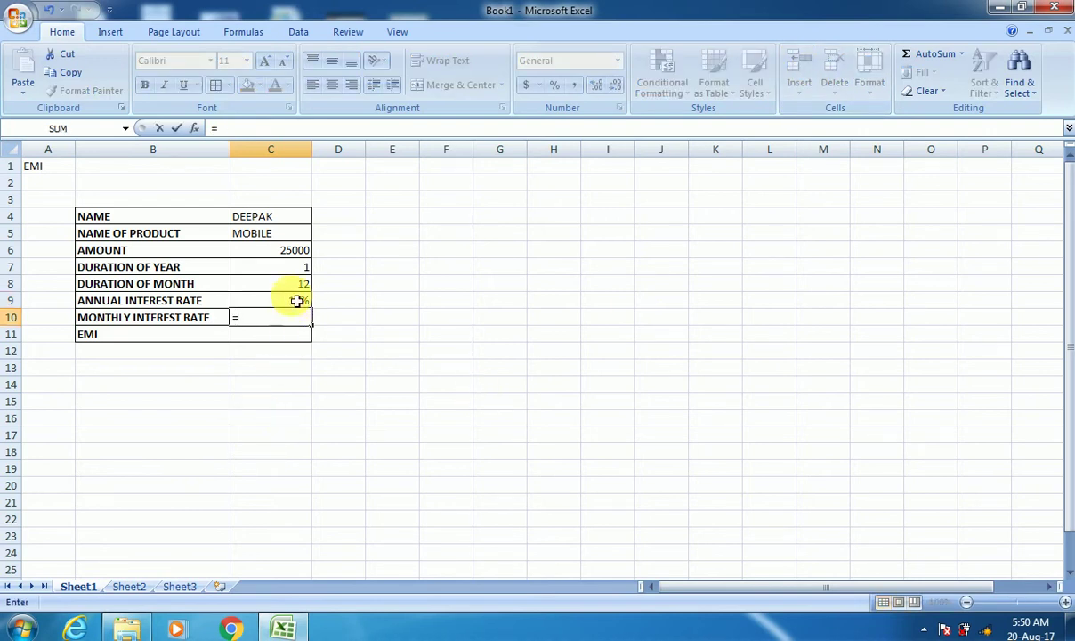
left_click(297, 301)
type("/")
type("12")
key("Return")
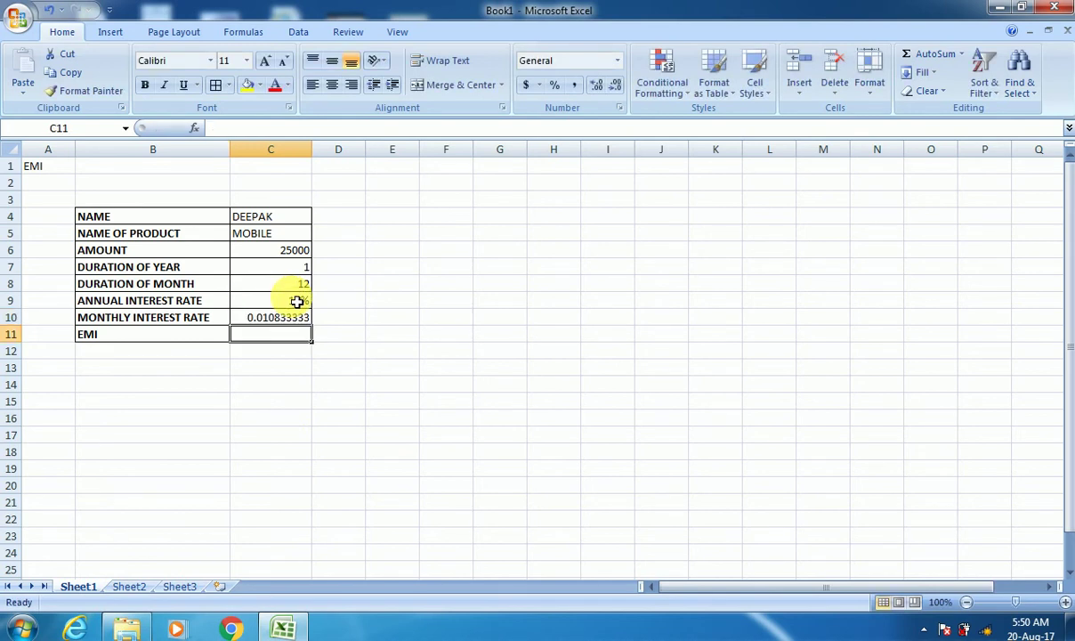
key("Up")
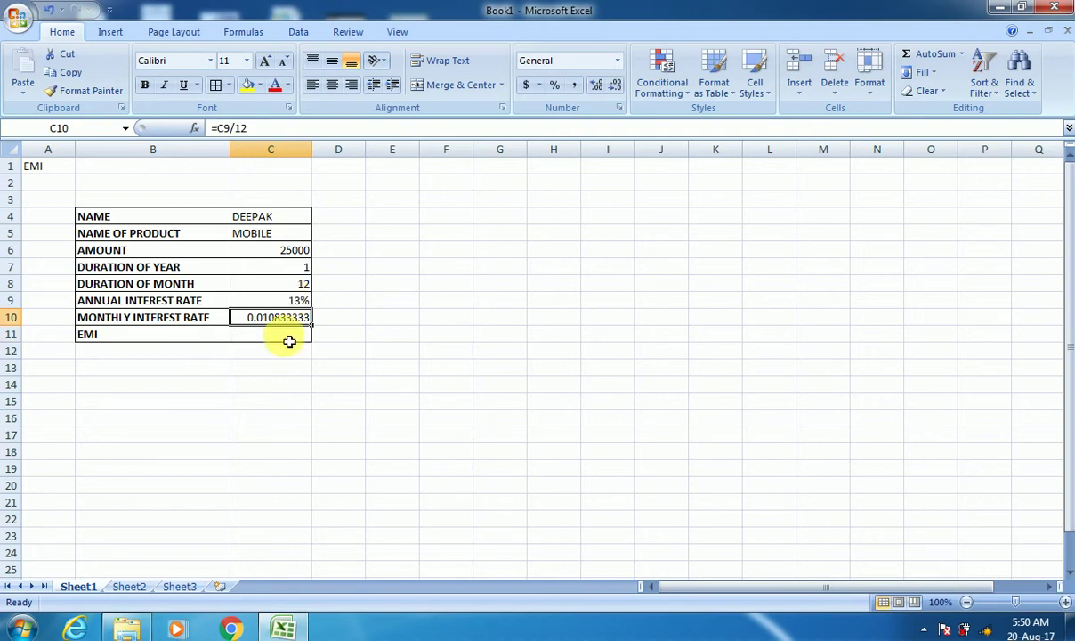
Step: Format the monthly rate in C10 as Percentage, showing 1.08%
left_click(270, 415)
left_click(289, 318)
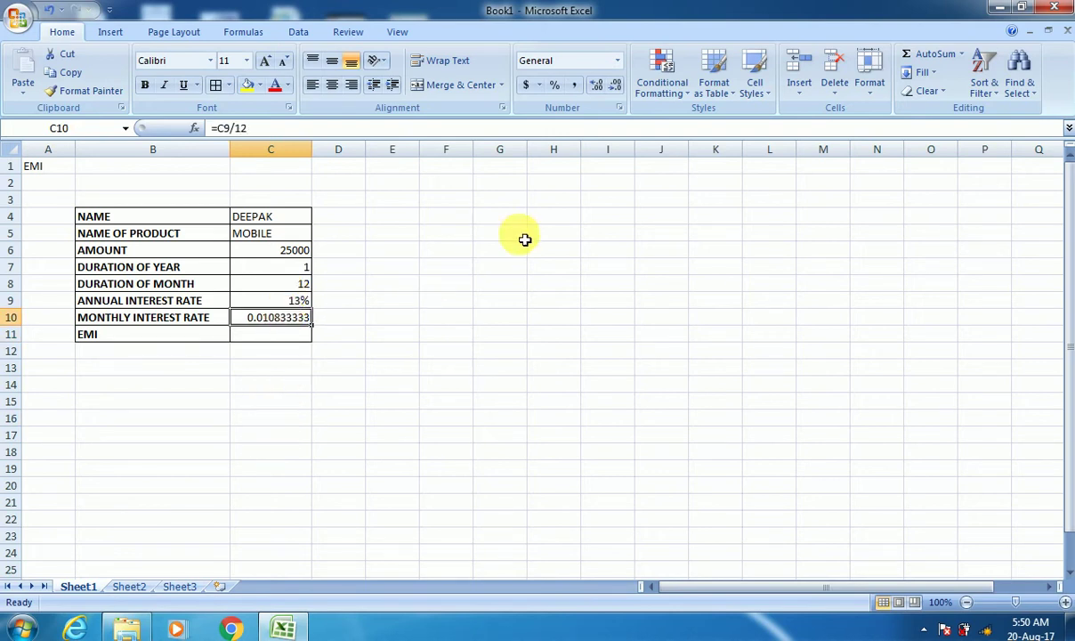
left_click(618, 63)
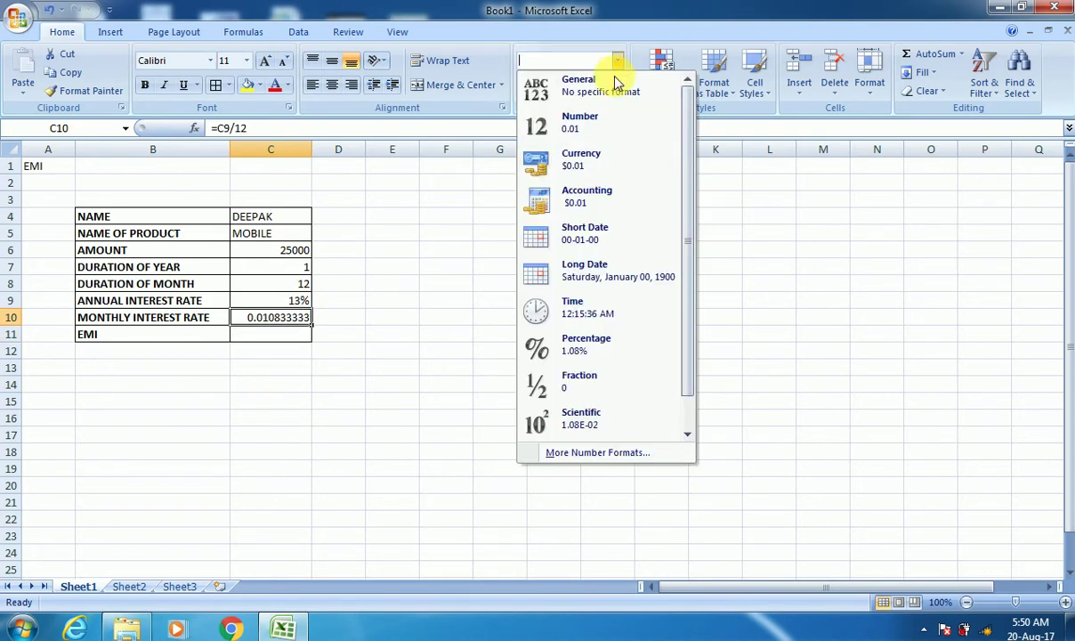
left_click(597, 353)
left_click(443, 350)
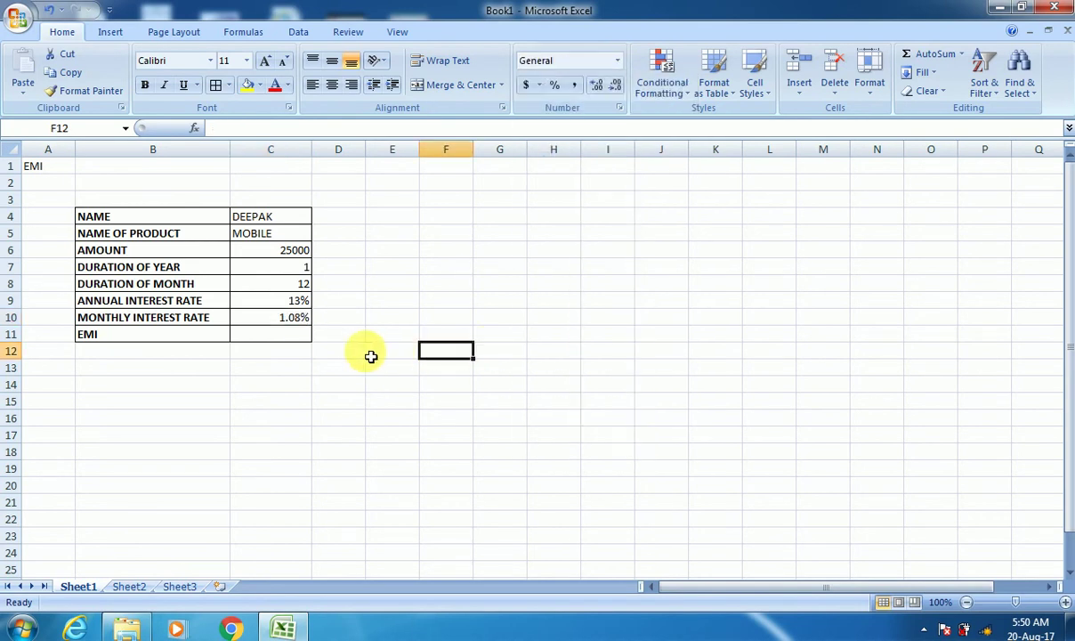
Step: Enter =PMT(C10,C8,C6) in C11, giving an EMI of ($2,232.93)
left_click(271, 334)
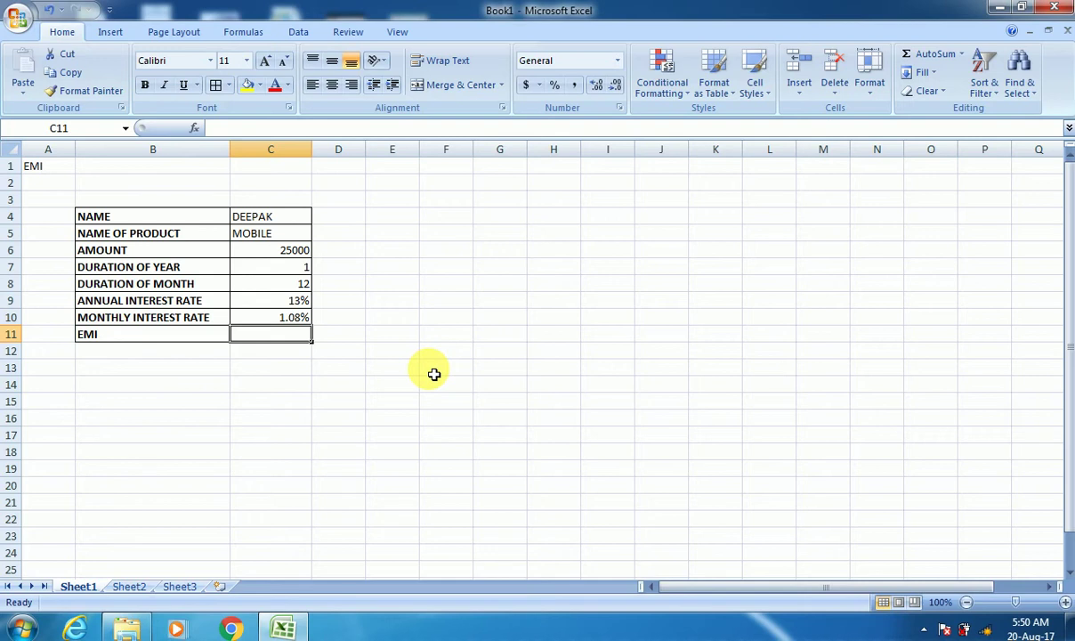
type("=PMT")
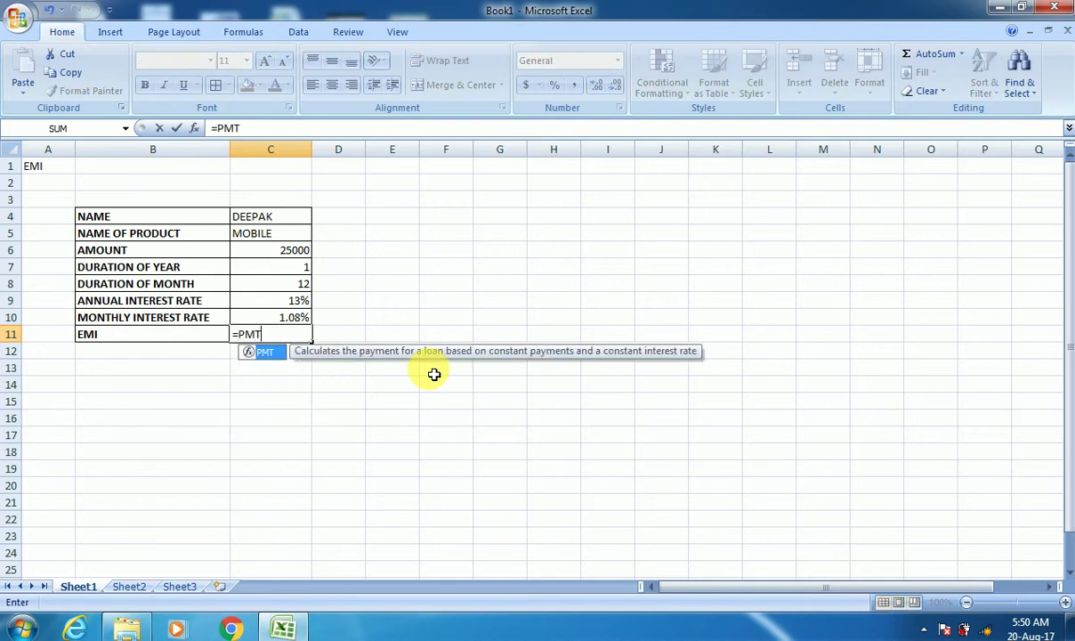
type("(")
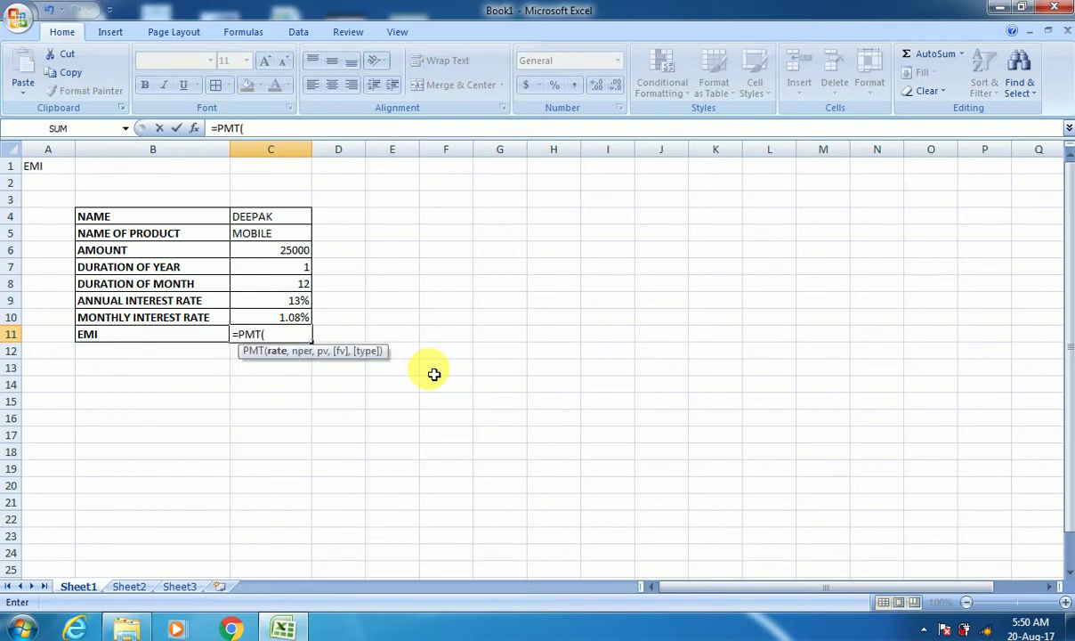
left_click(274, 322)
type(",")
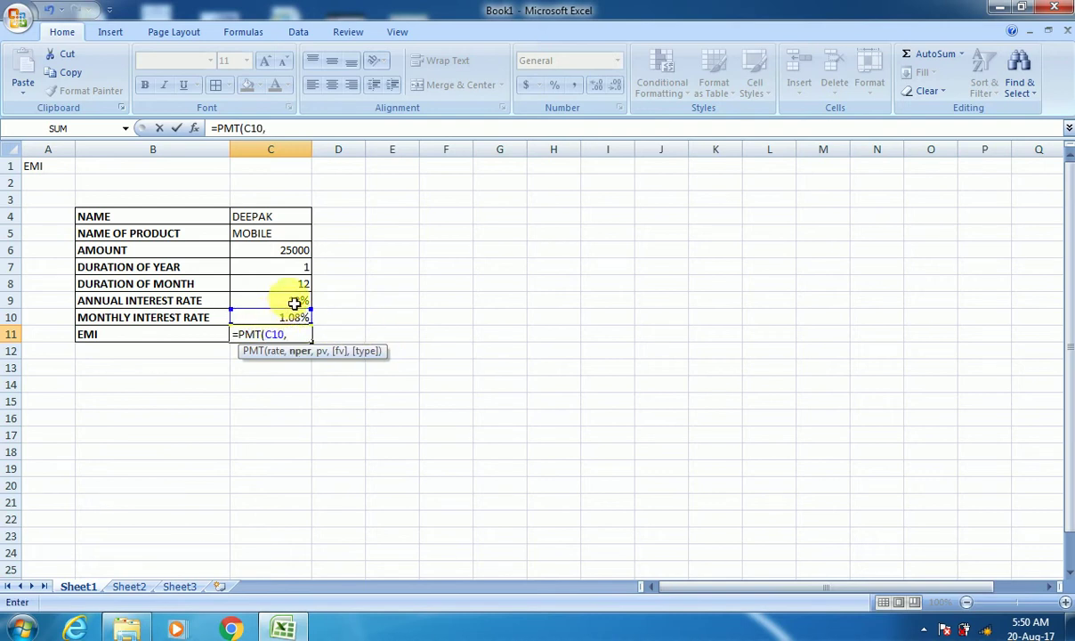
left_click(295, 288)
type(",")
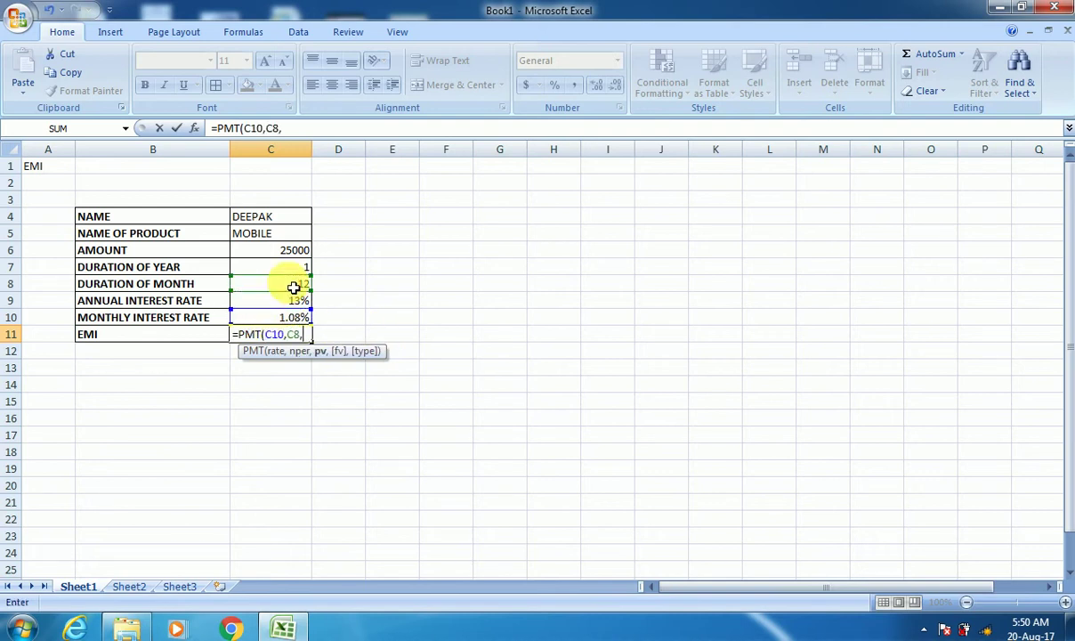
left_click(298, 253)
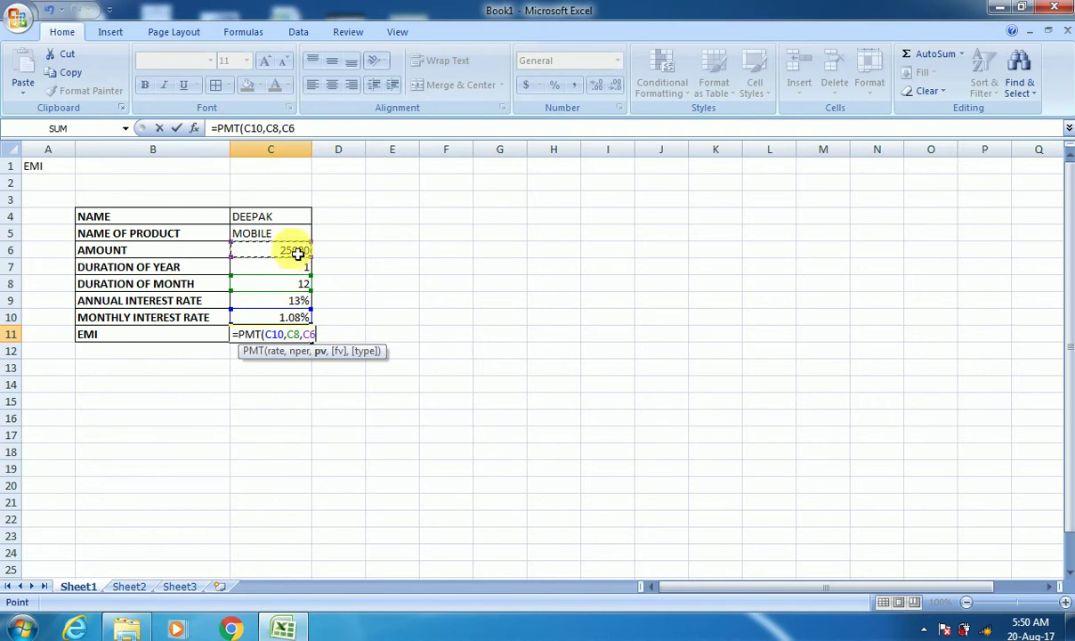
type(")")
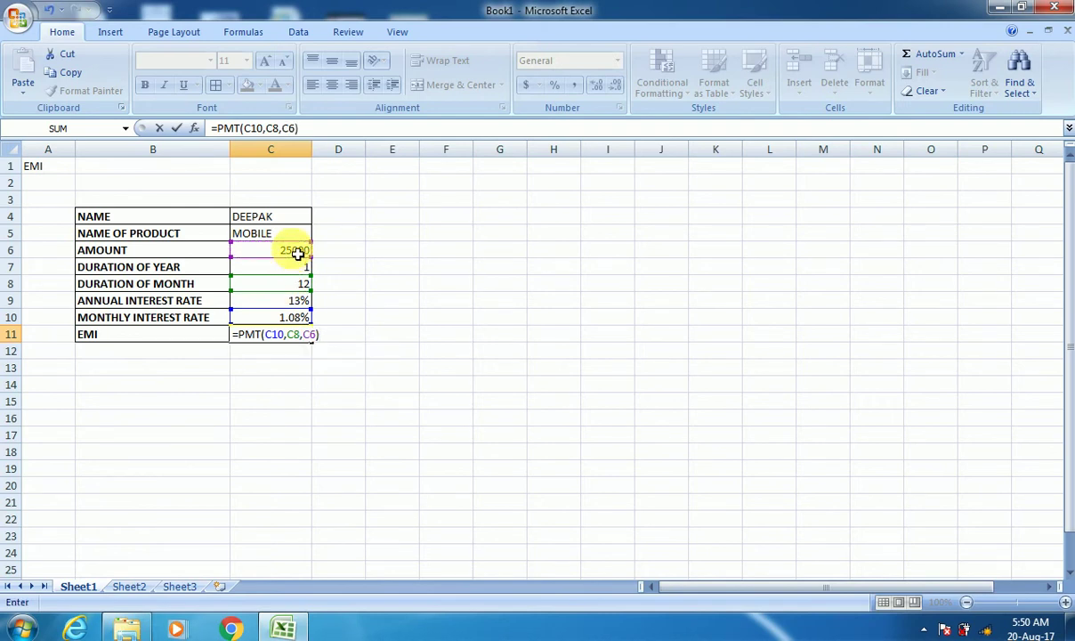
key("Return")
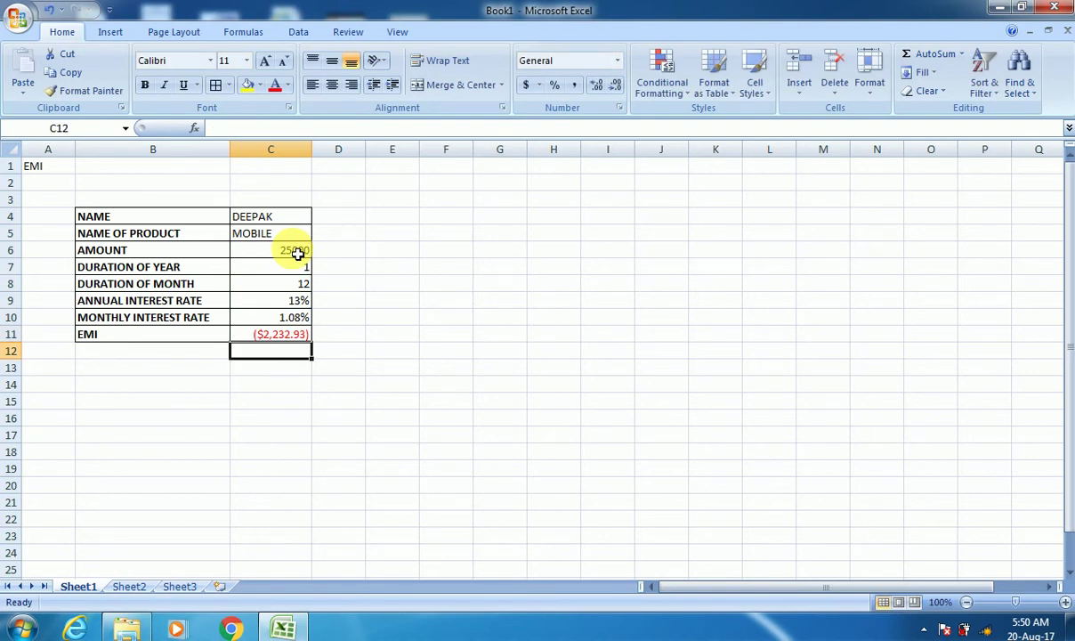
key("Up")
Step: Format the EMI in C11 as Accounting with the ₹ Assamese (India) symbol, showing 2,232.93-₹
left_click(264, 387)
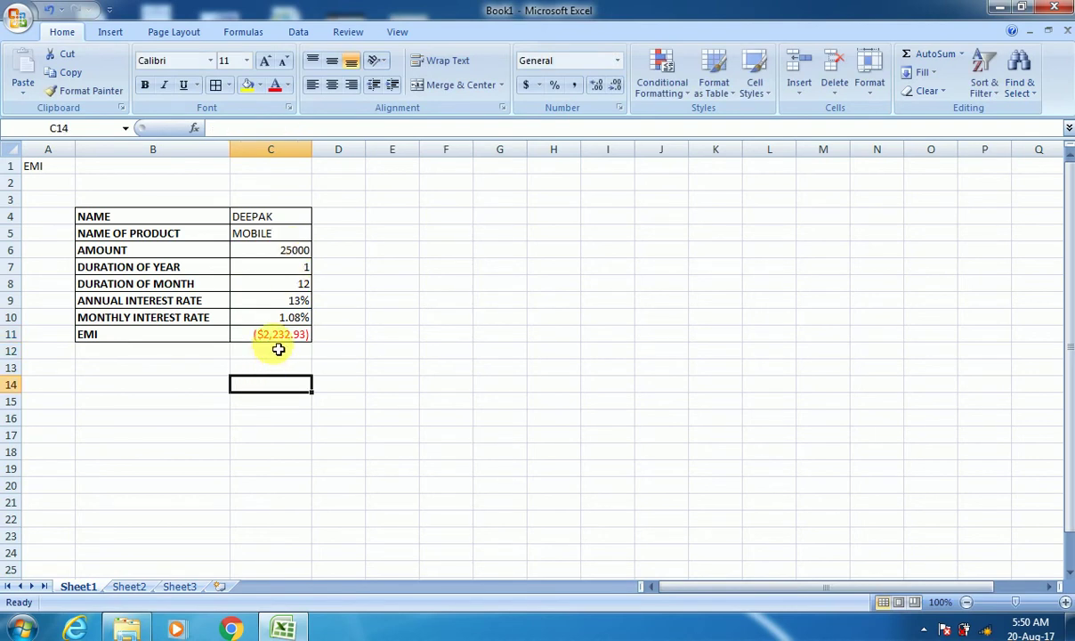
left_click(281, 337)
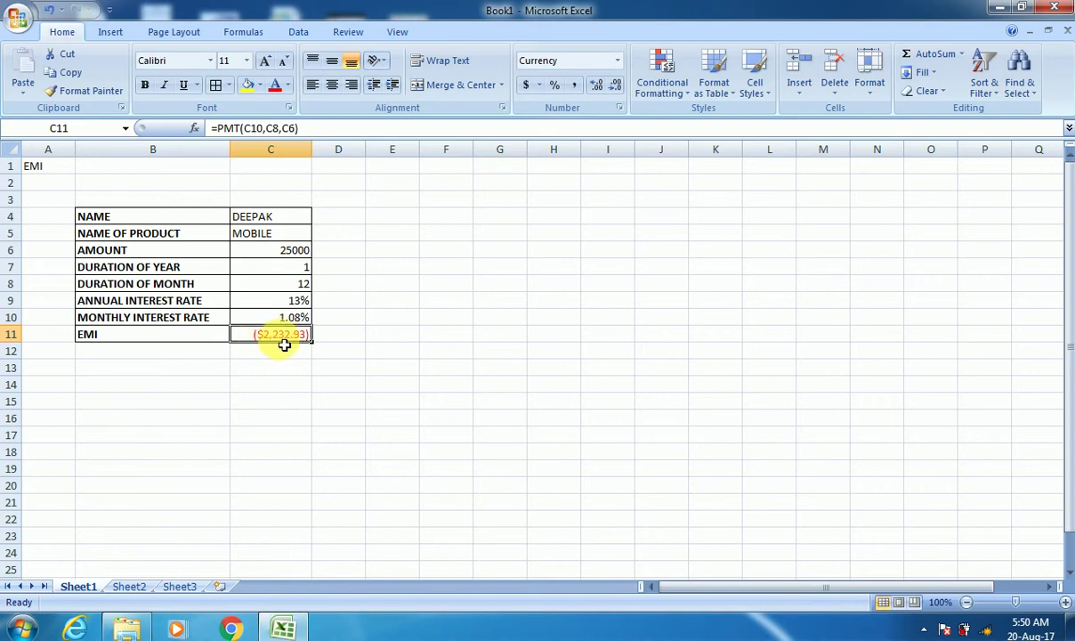
left_click(540, 86)
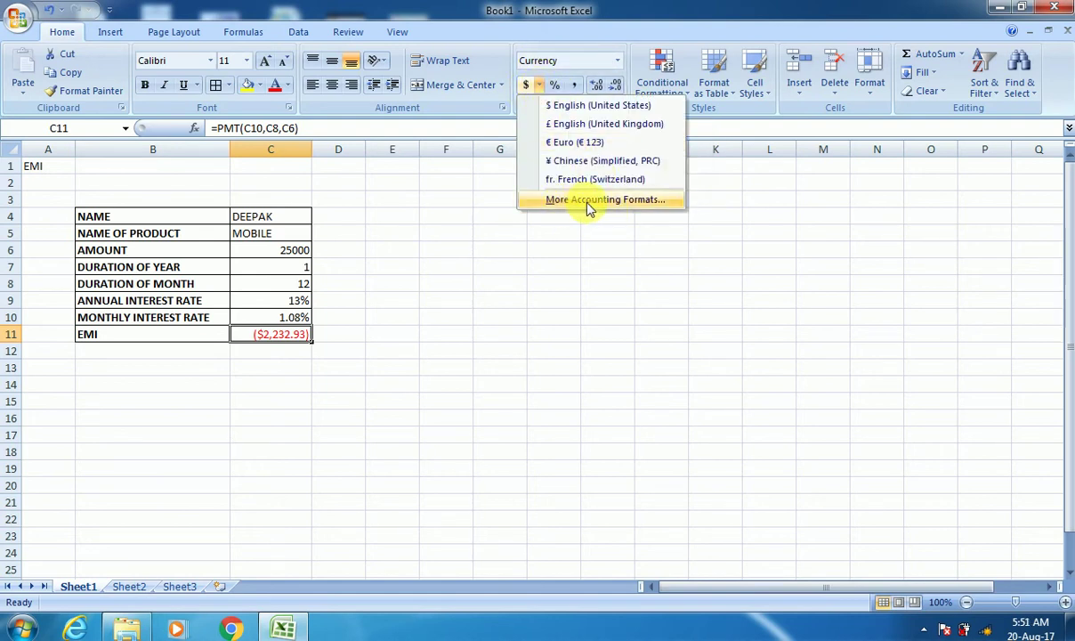
left_click(640, 203)
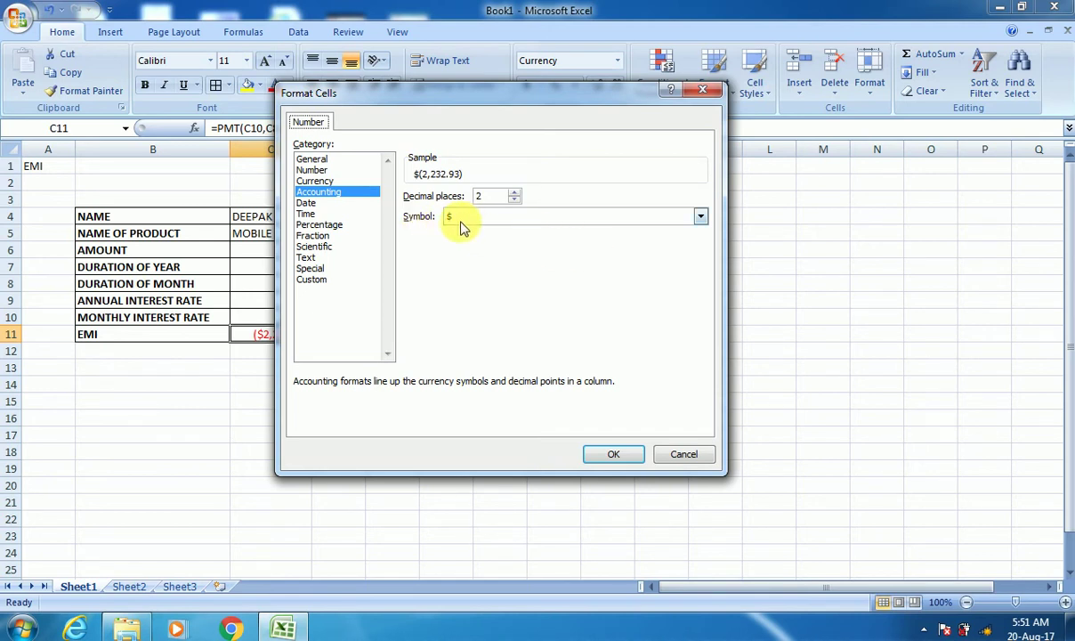
left_click(700, 219)
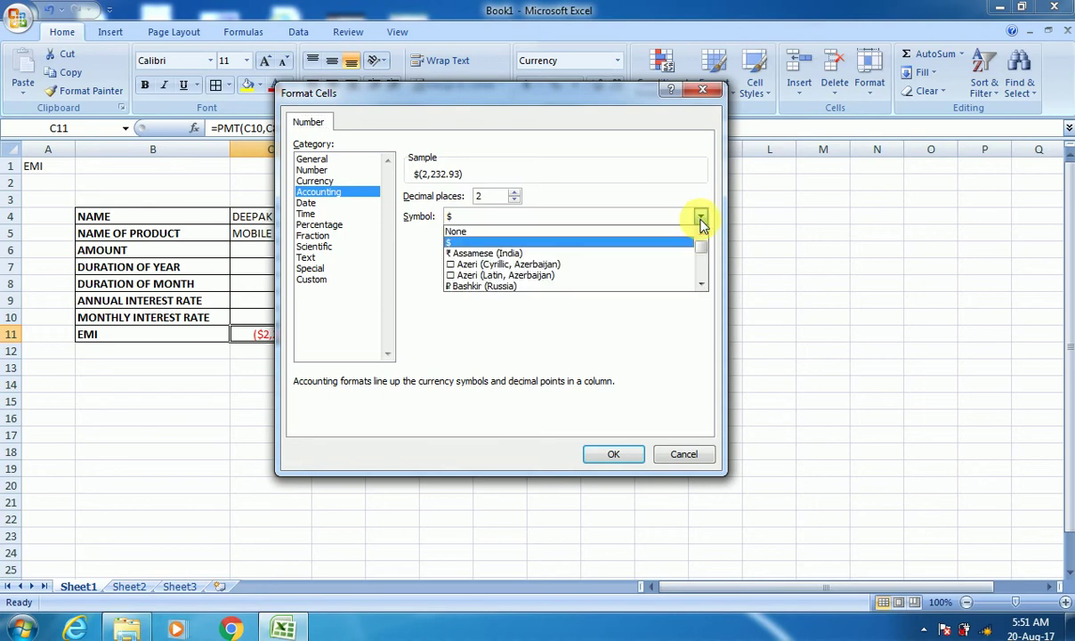
left_click(473, 253)
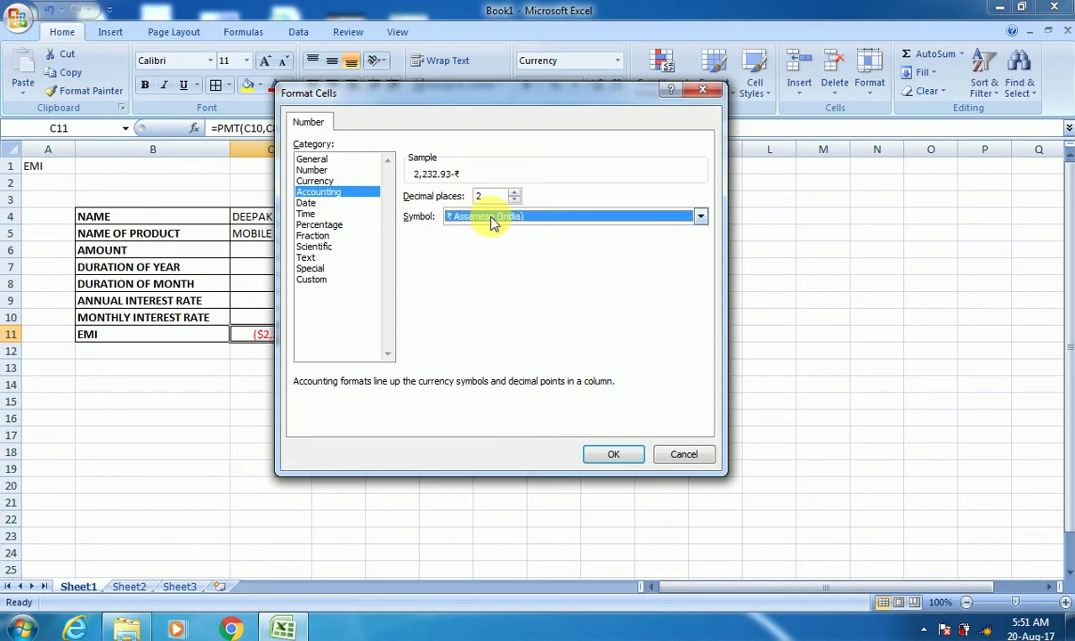
left_click(611, 456)
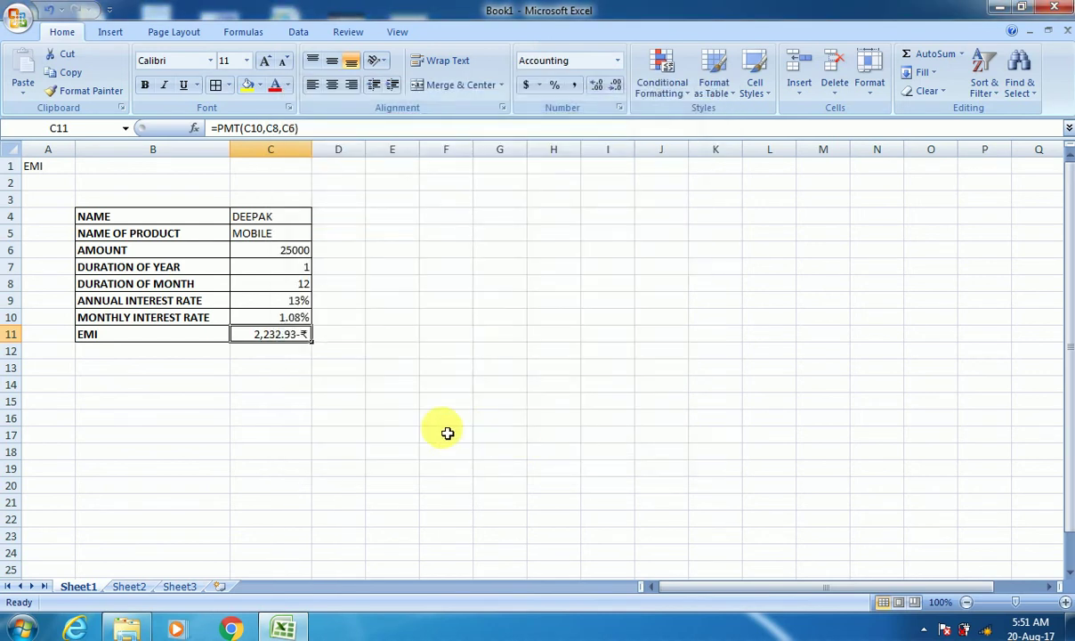
left_click(445, 434)
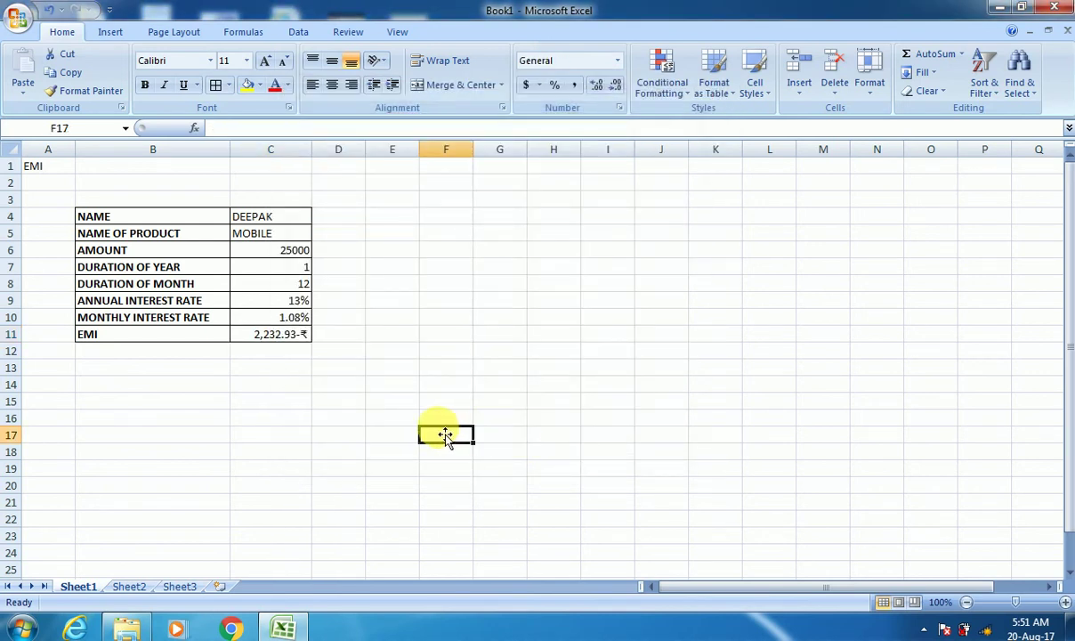
left_click(290, 337)
key("Down")
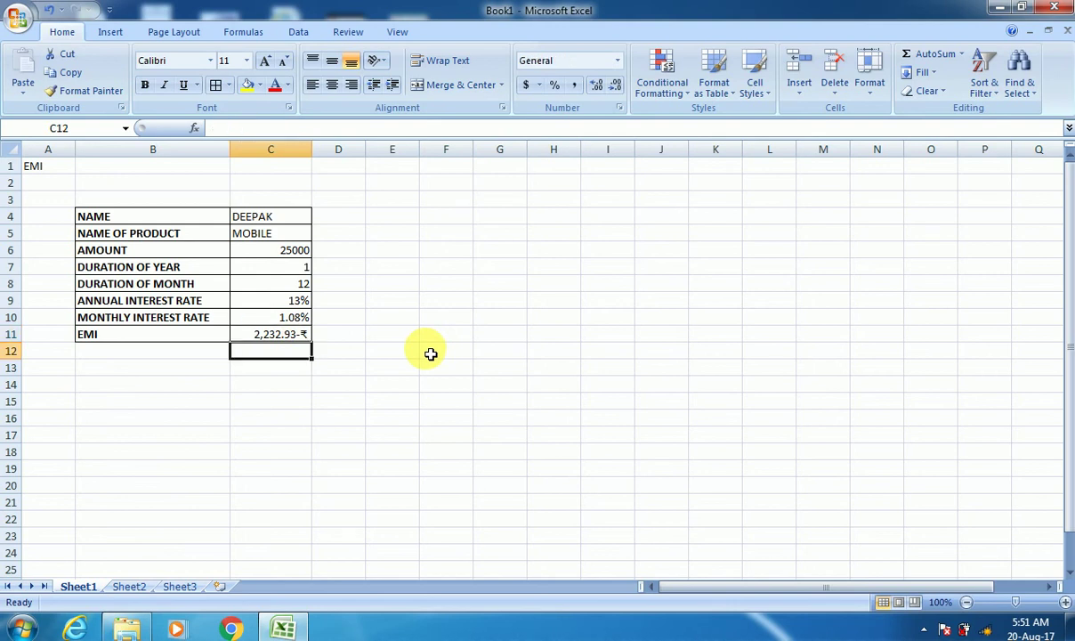
key("Up")
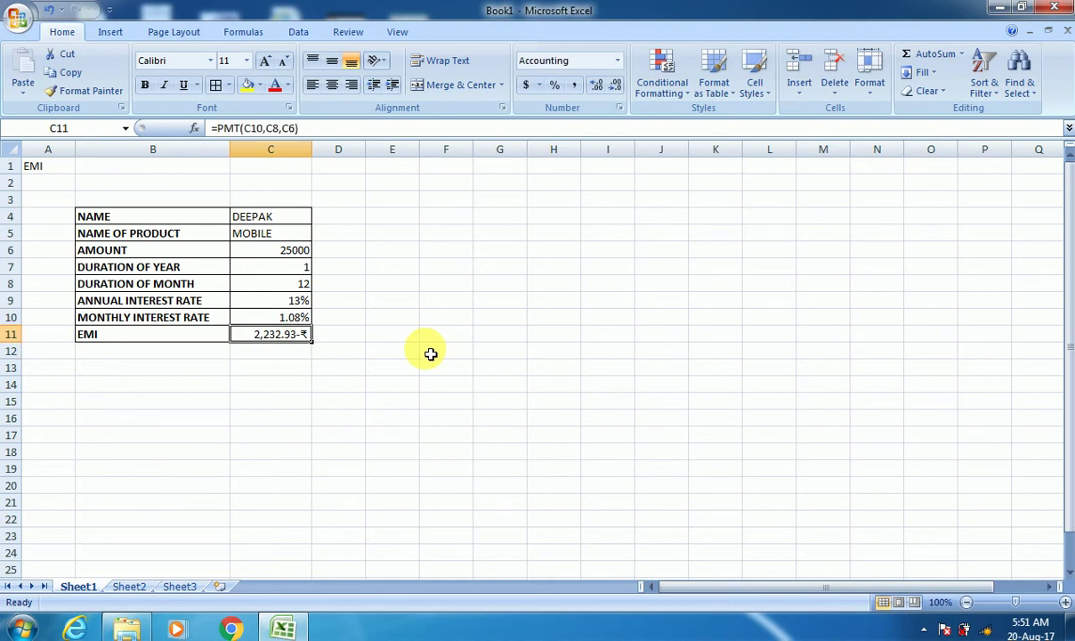
key("Down")
key("Up")
key("Up")
key("Up")
key("Up")
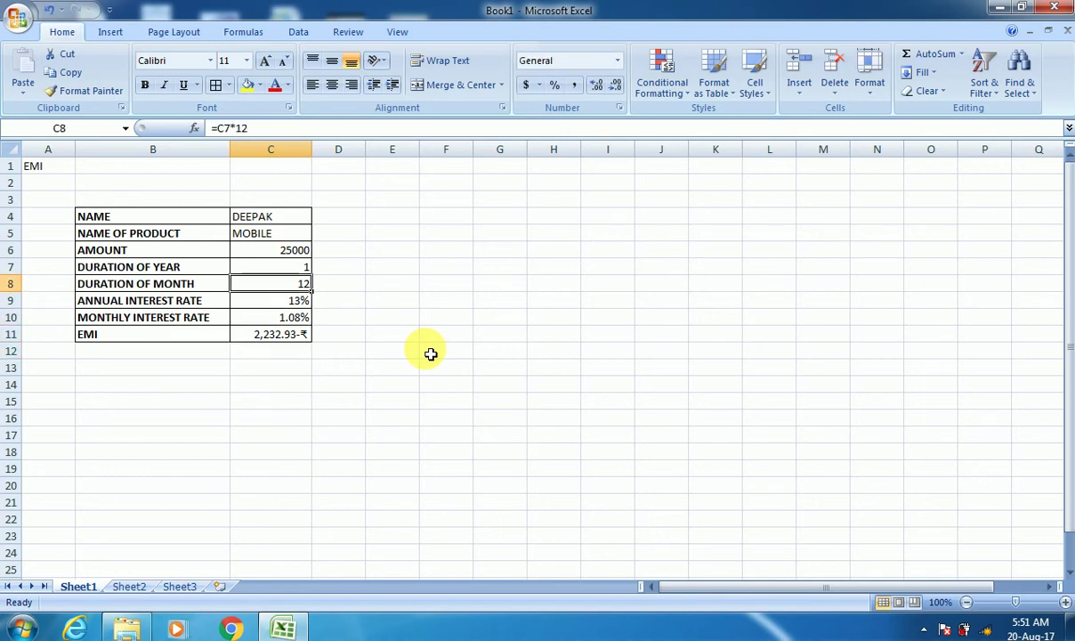
key("Up")
key("Up")
key("Down")
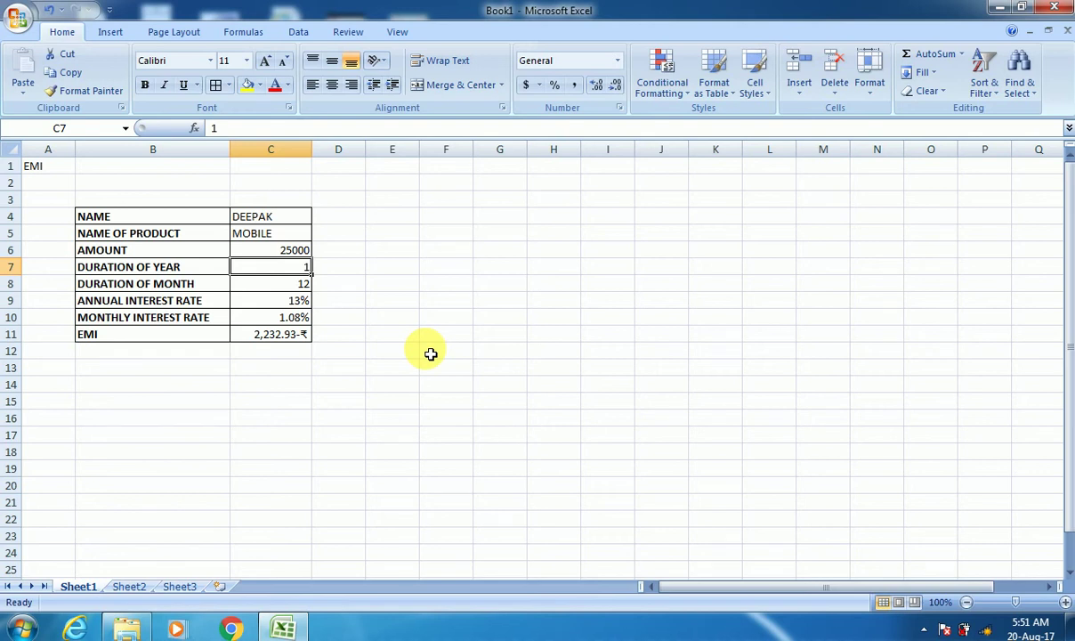
key("Down")
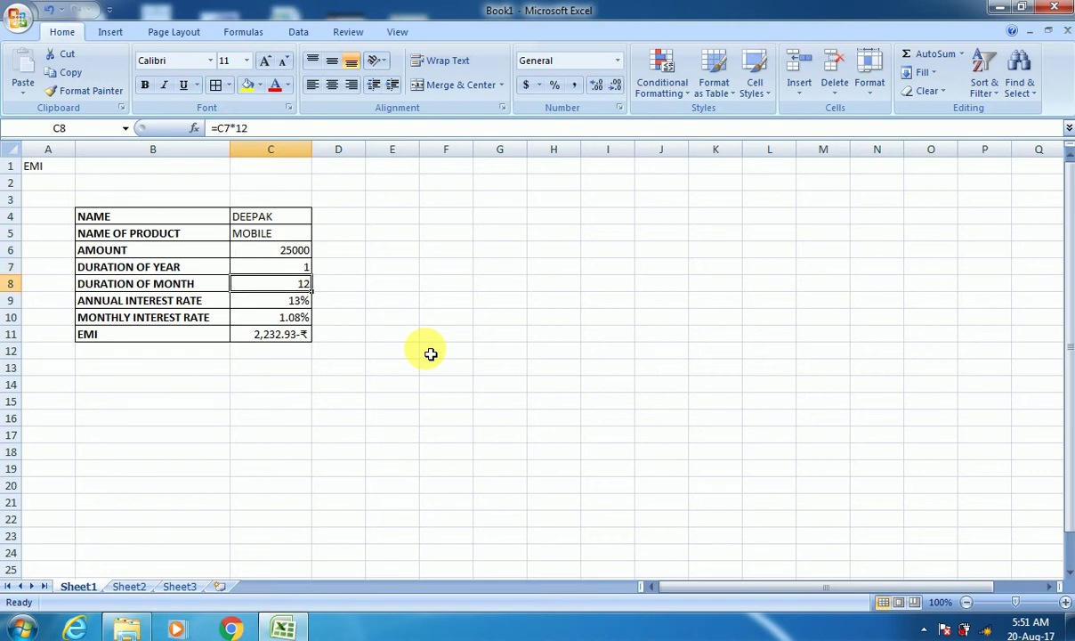
key("Down")
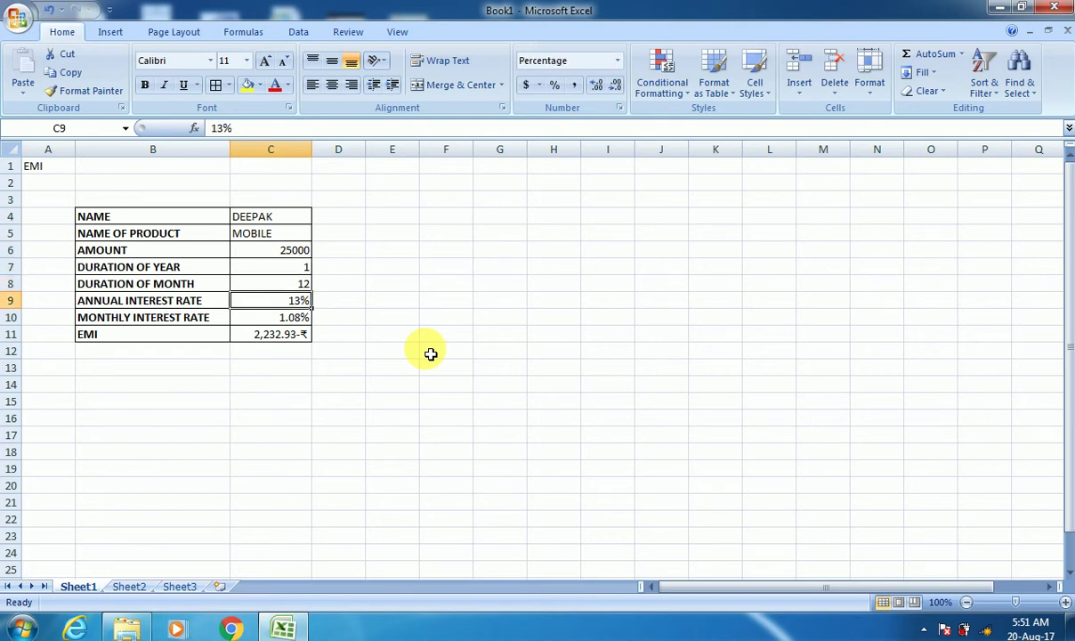
key("Down")
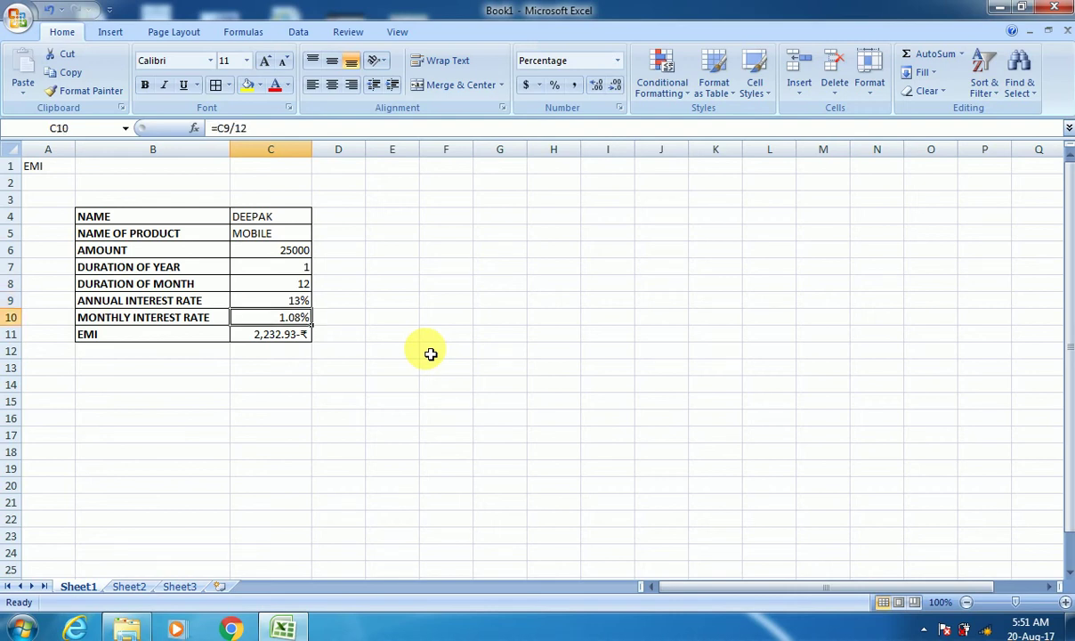
key("Down")
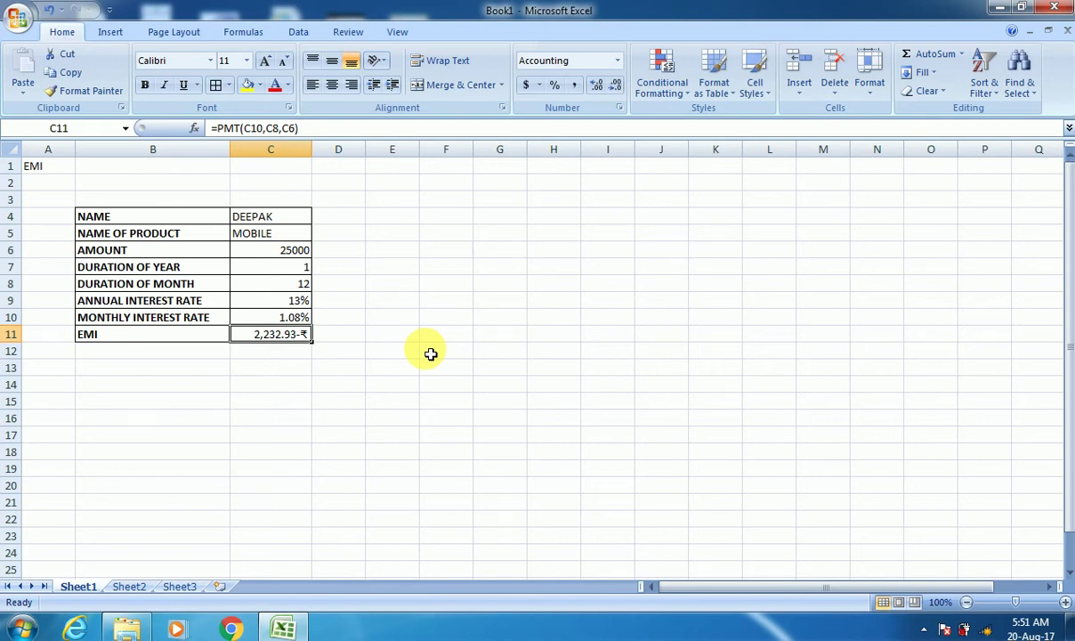
key("Down")
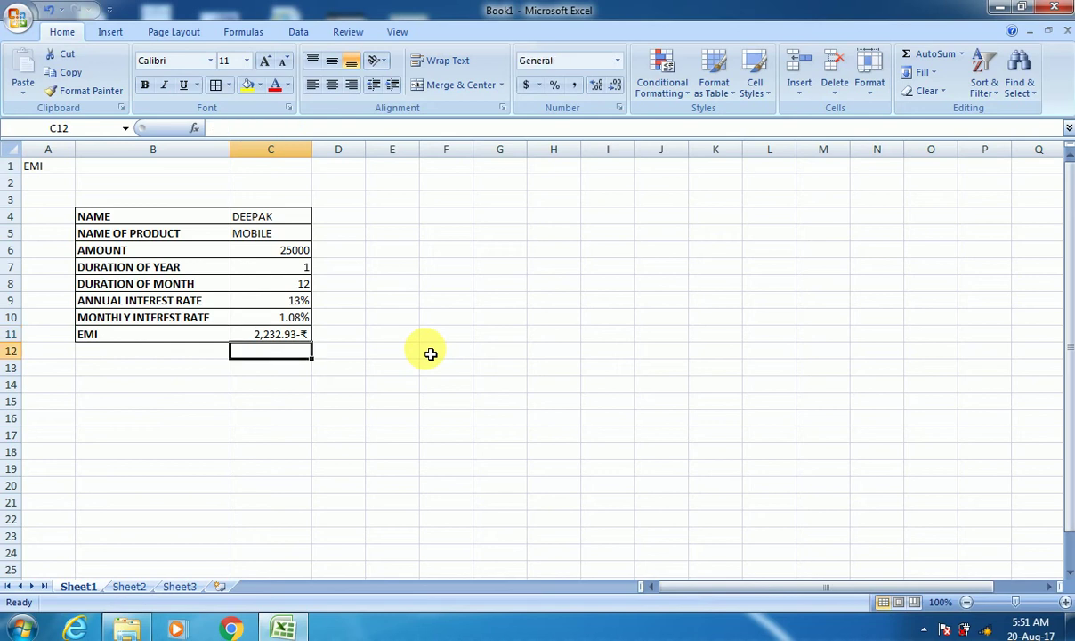
key("Up")
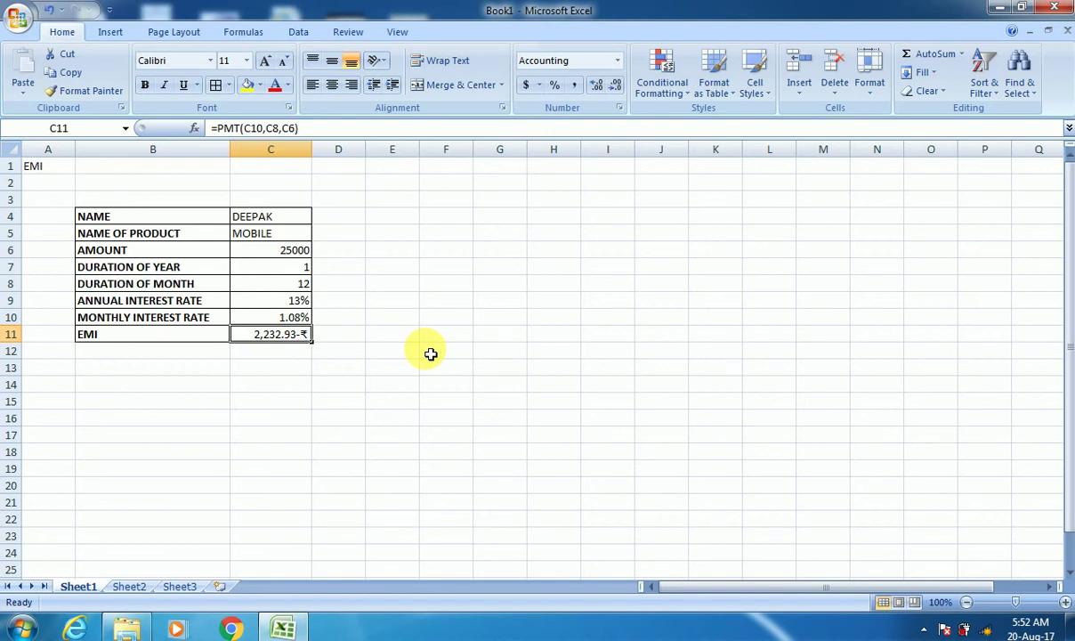
key("Down")
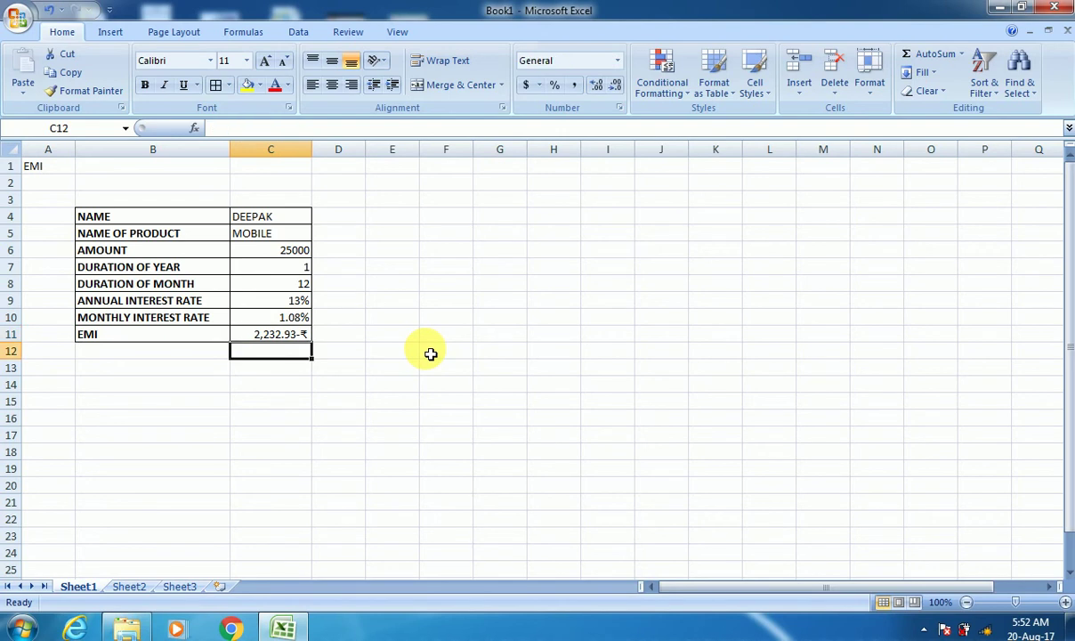
key("Up")
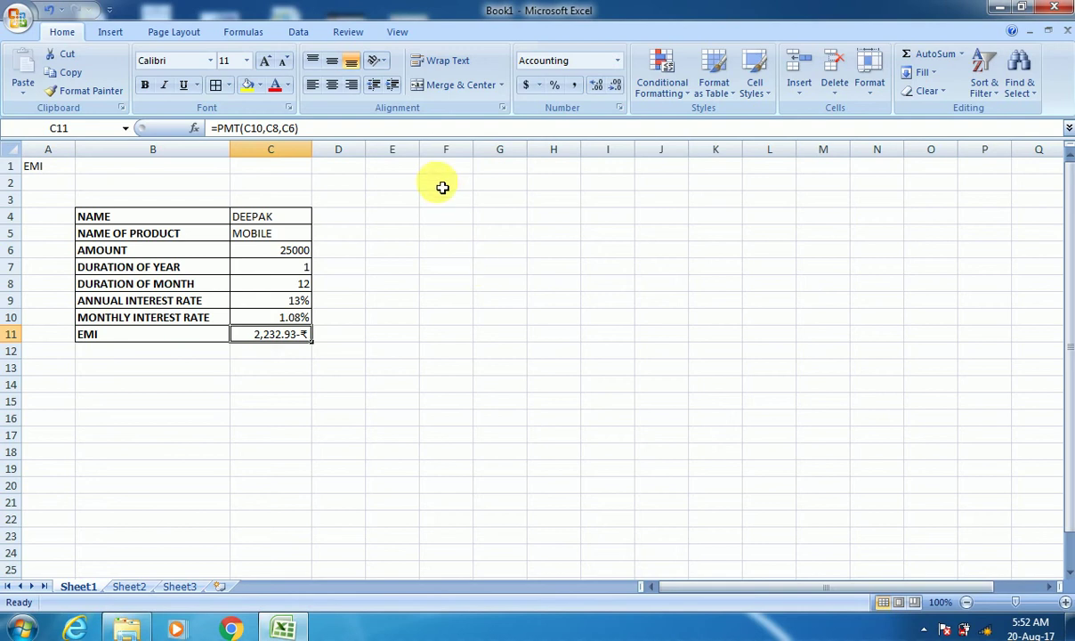
Step: With the EMI cell C11 selected, open the What-If Analysis menu under Data
left_click(301, 36)
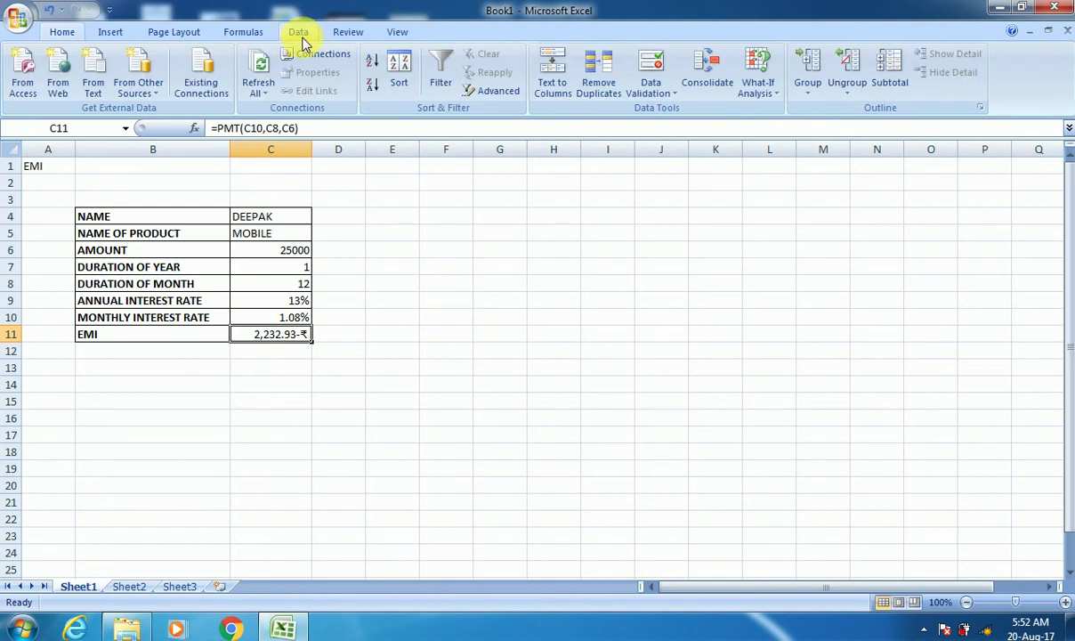
left_click(757, 89)
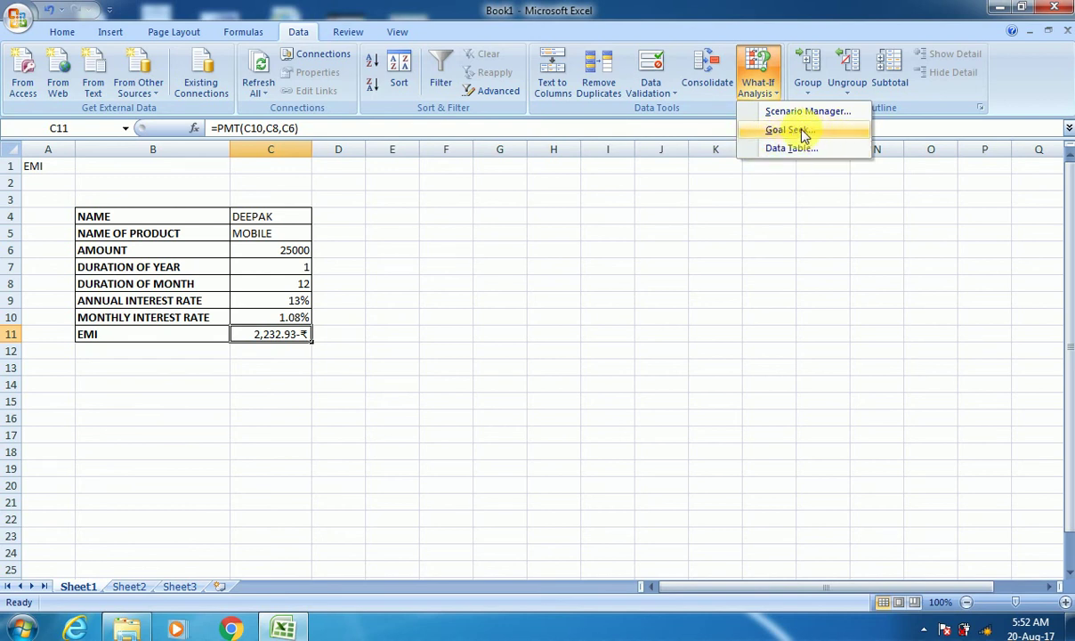
left_click(528, 348)
left_click(468, 370)
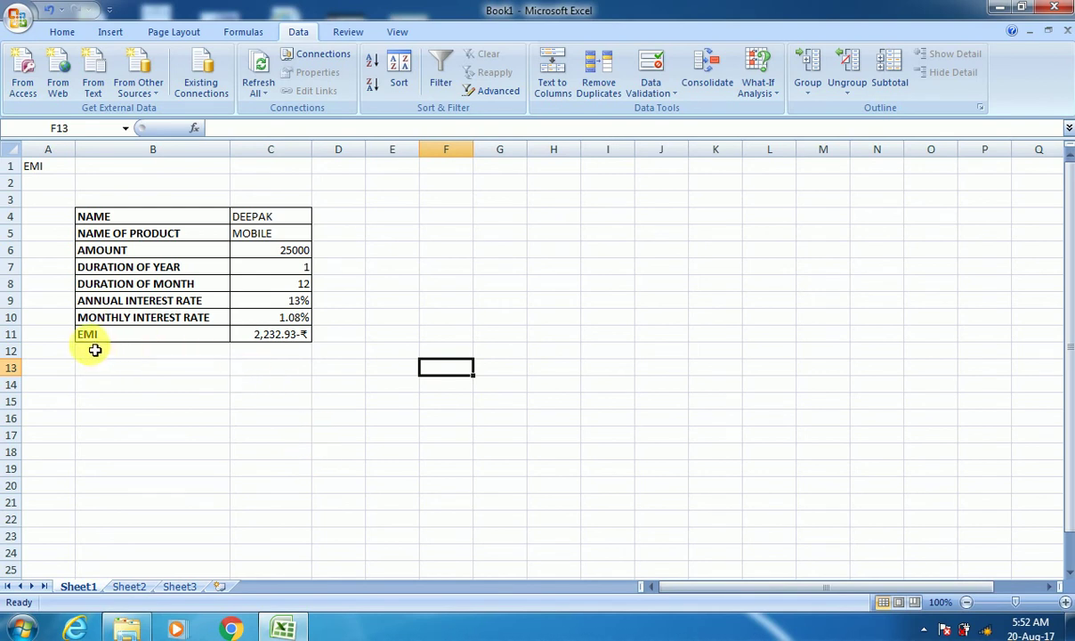
left_click(267, 336)
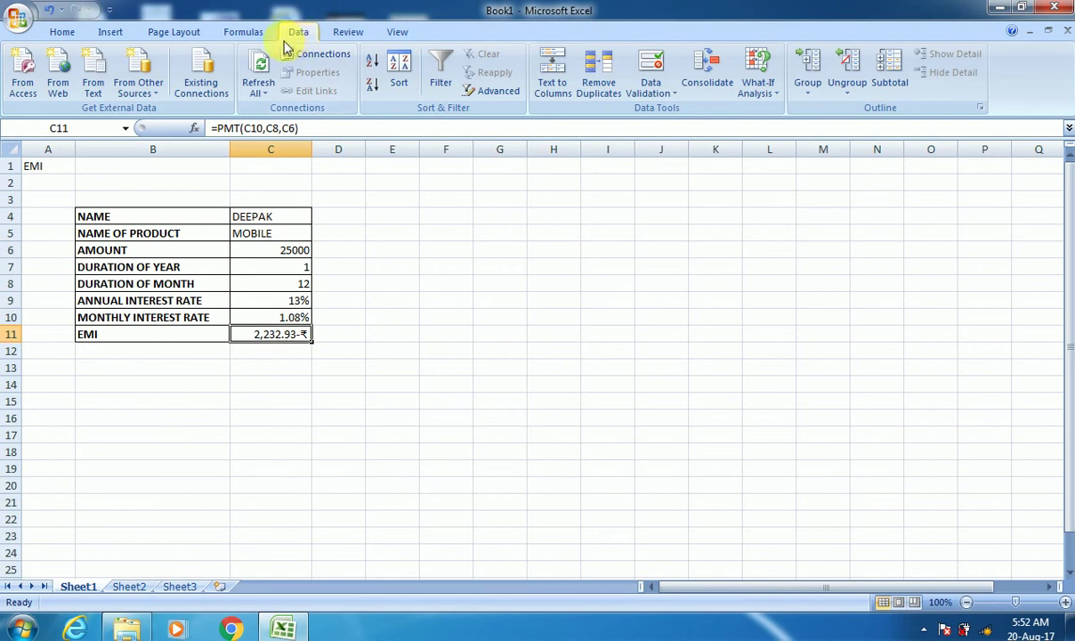
left_click(781, 96)
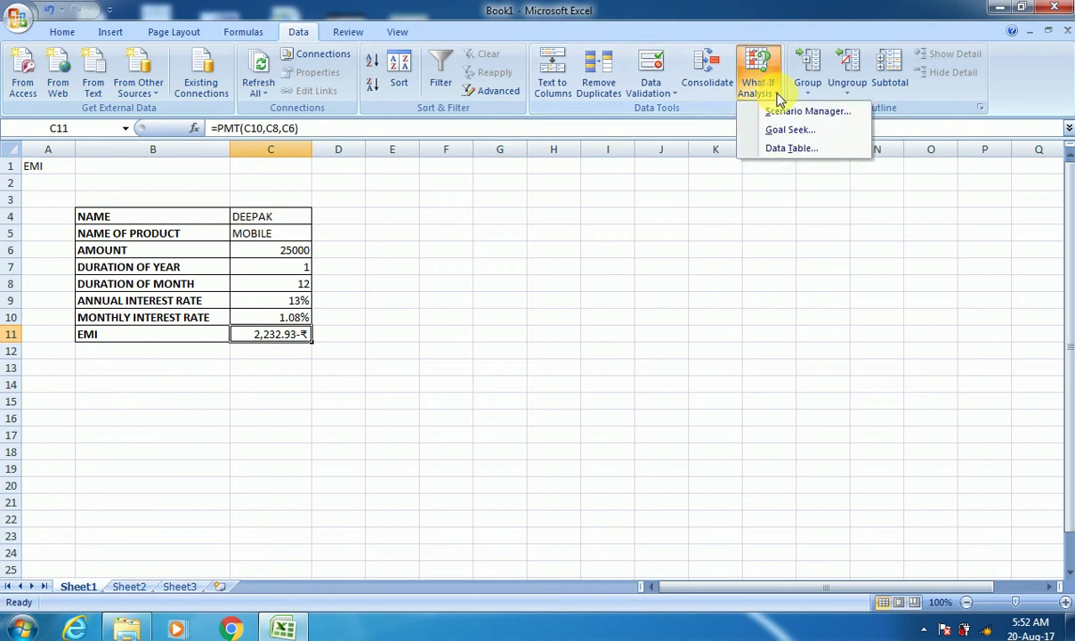
Step: Goal Seek C11 to (1200) by changing C7, accepting 1.978244172 years
left_click(793, 134)
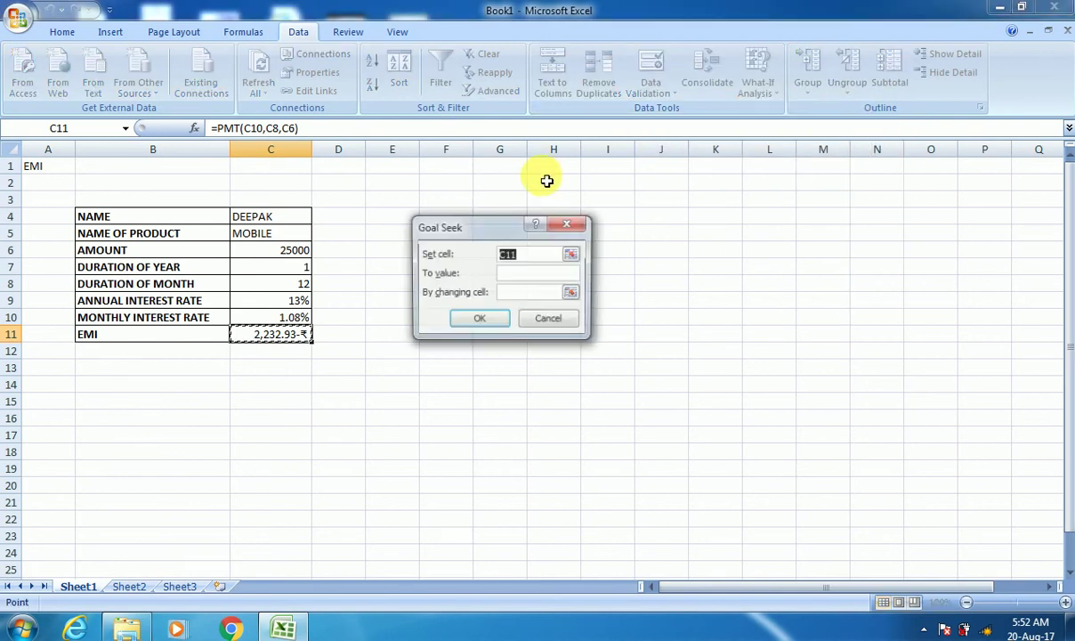
left_click_drag(466, 233, 451, 199)
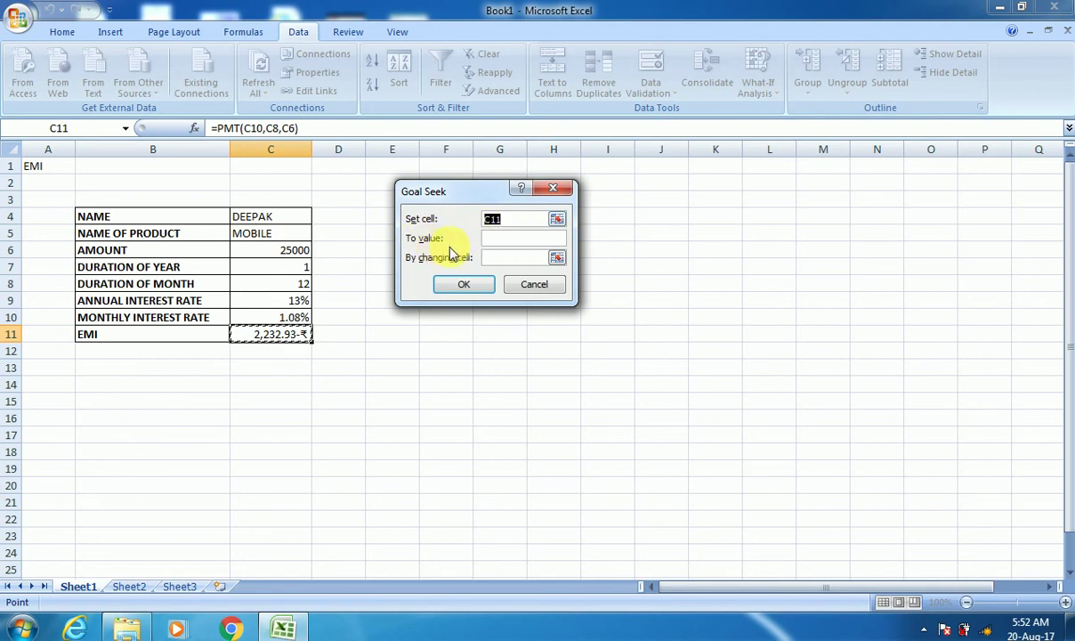
left_click(531, 239)
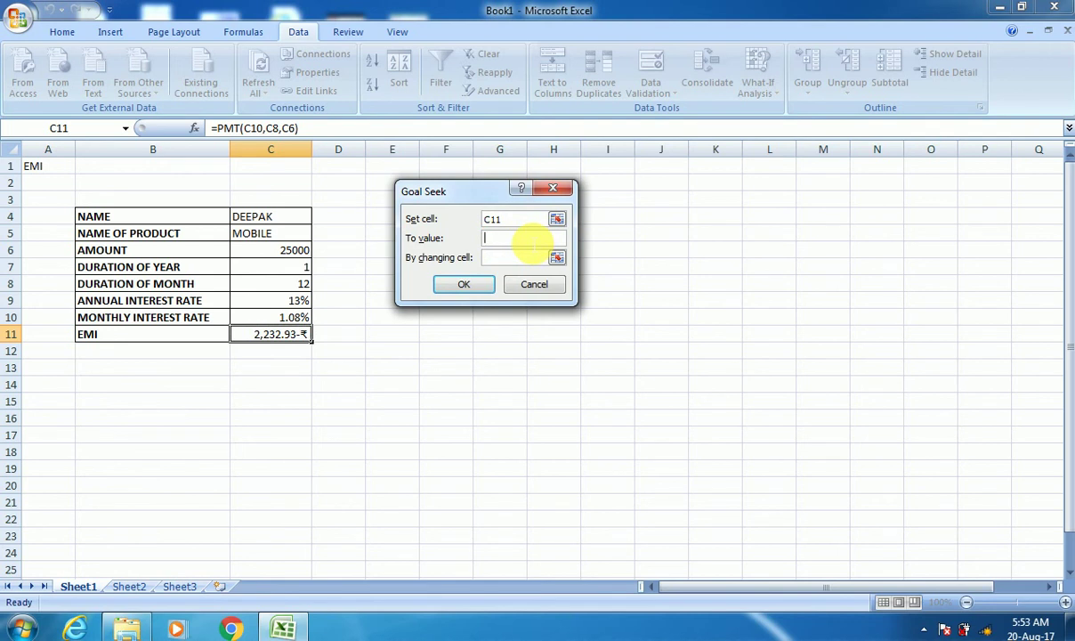
type("(1200")
type(")")
left_click(504, 257)
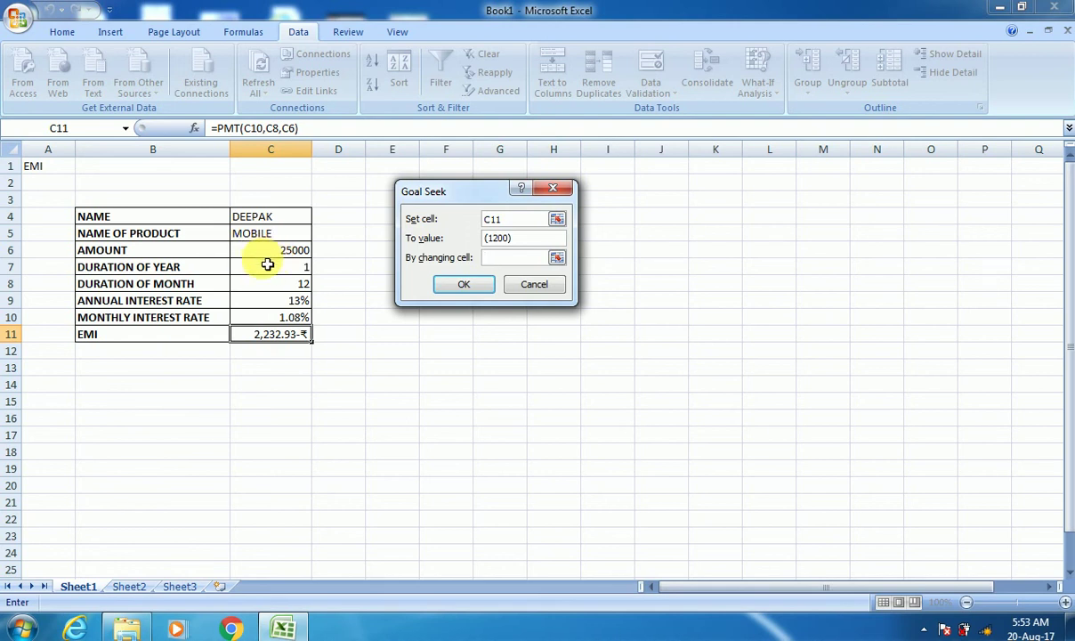
left_click(267, 269)
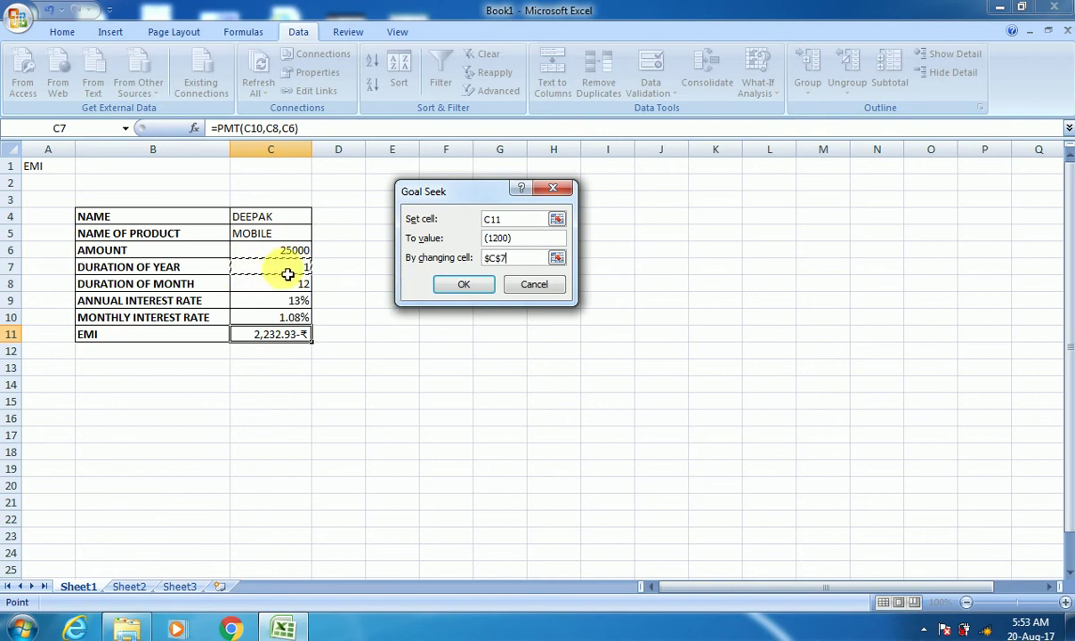
left_click(455, 291)
left_click(443, 285)
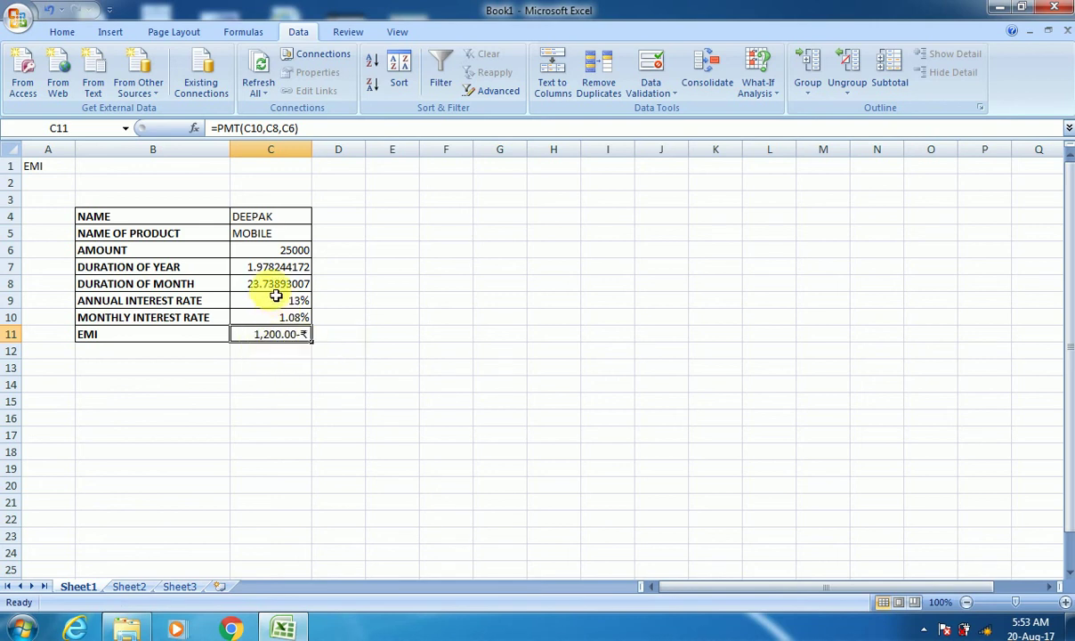
Step: Select the duration cells C7:C8 and reduce their displayed decimal places
left_click_drag(272, 281, 265, 269)
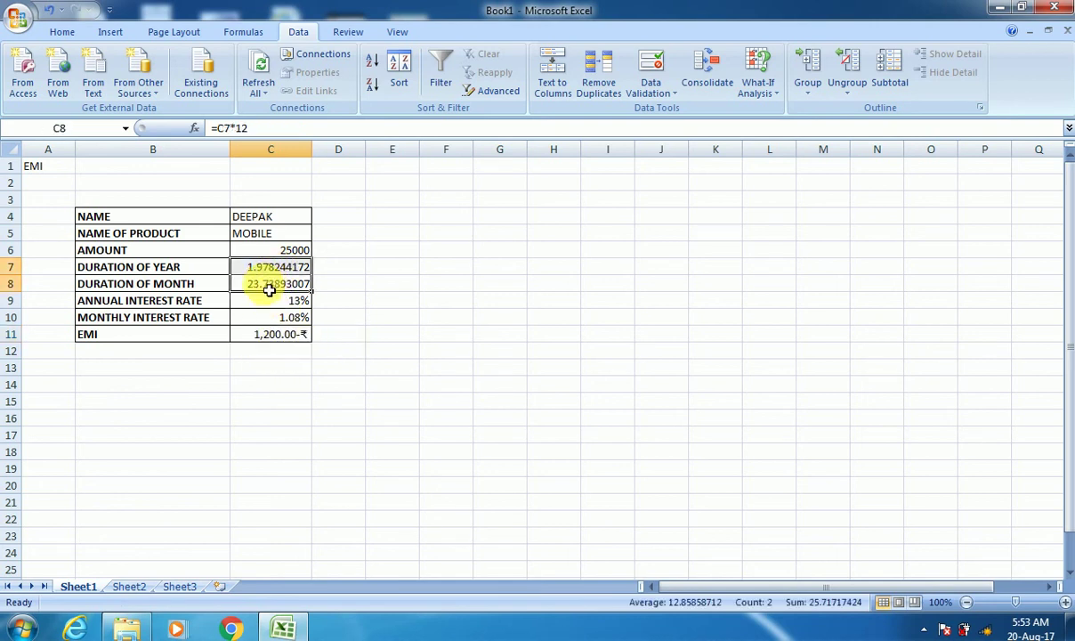
left_click(61, 31)
left_click(615, 86)
left_click(615, 85)
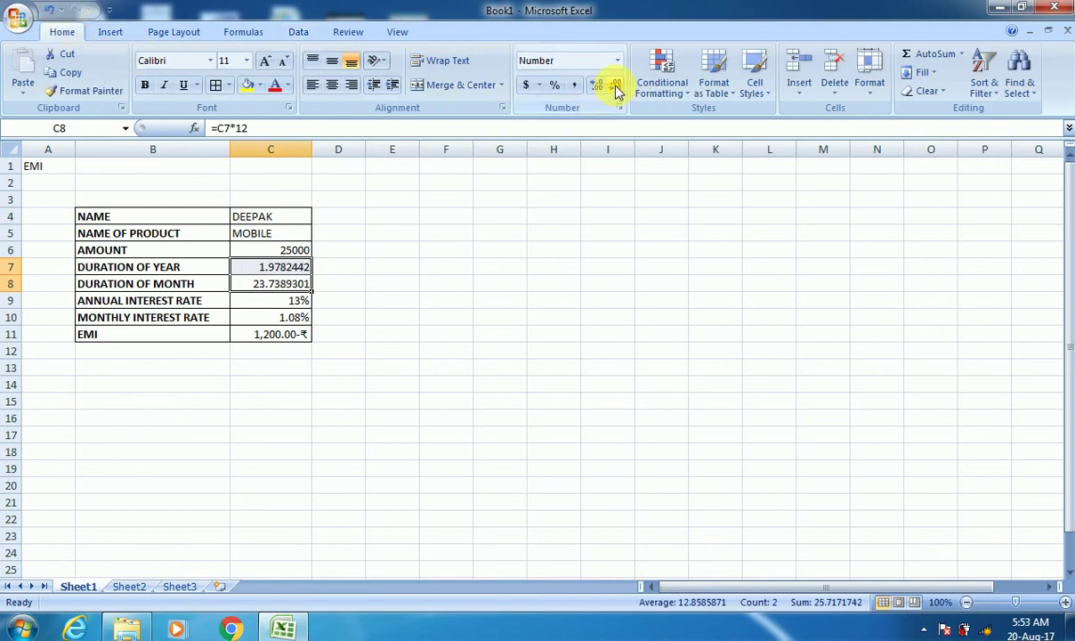
left_click(615, 85)
left_click(615, 86)
left_click(615, 86)
left_click(615, 85)
left_click(616, 87)
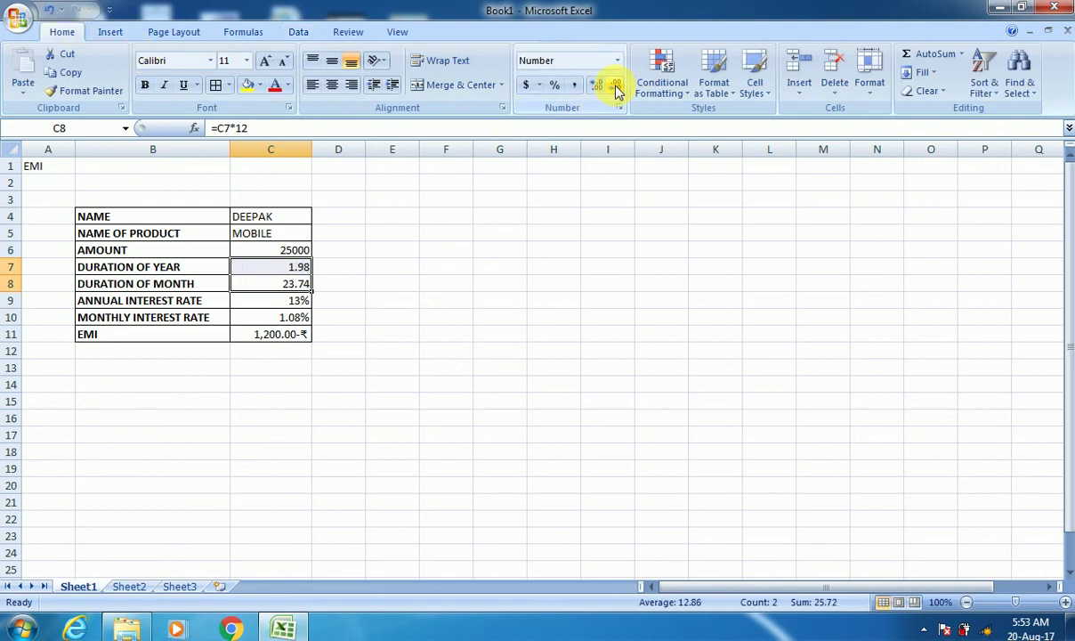
left_click(616, 86)
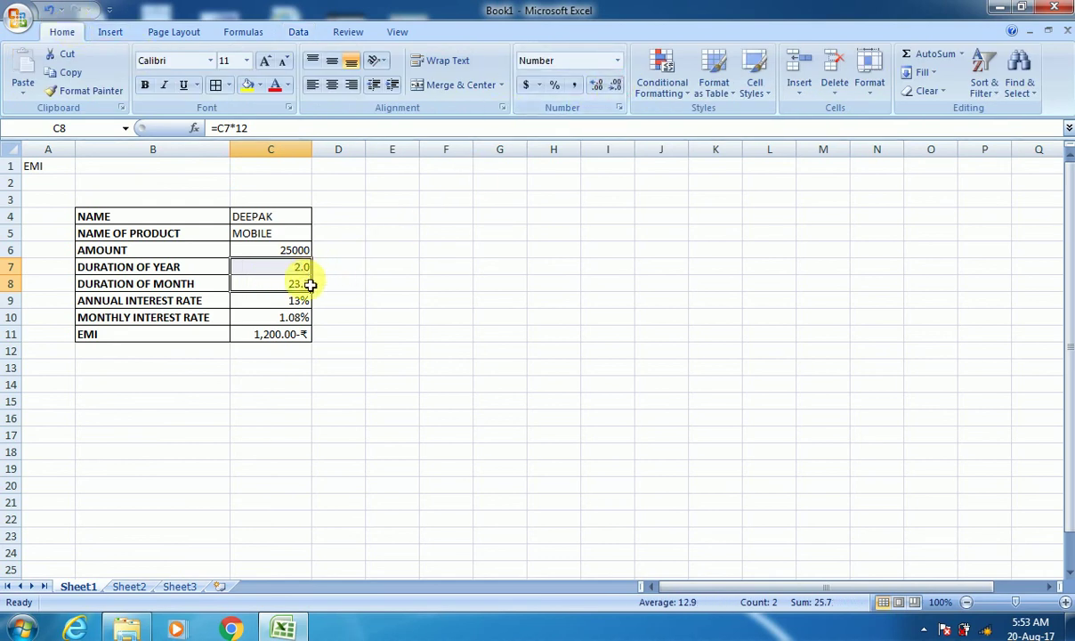
left_click(596, 86)
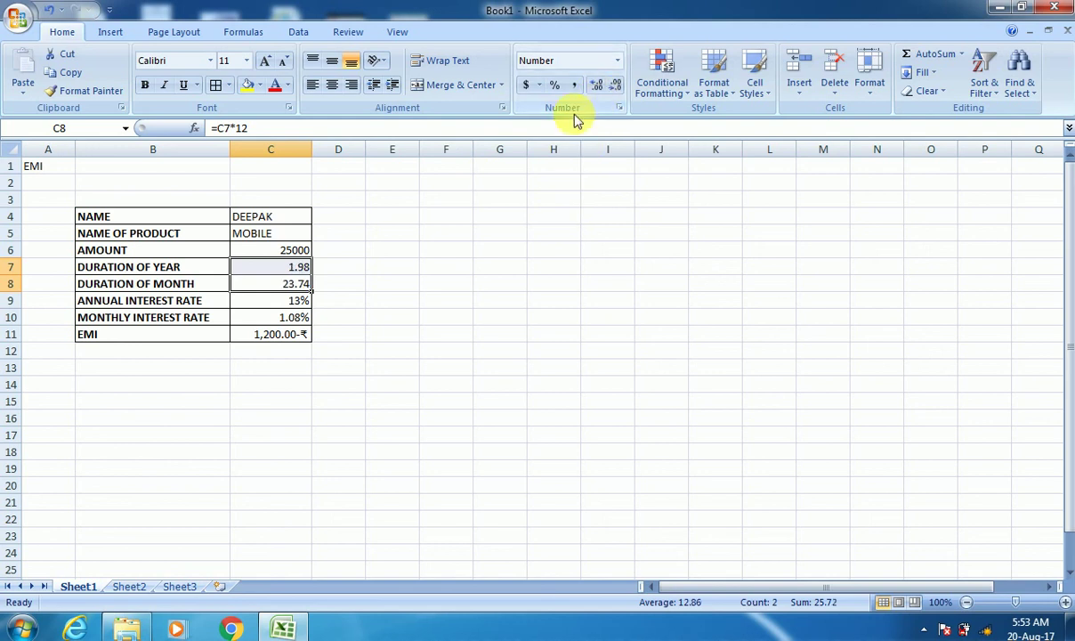
left_click(302, 292)
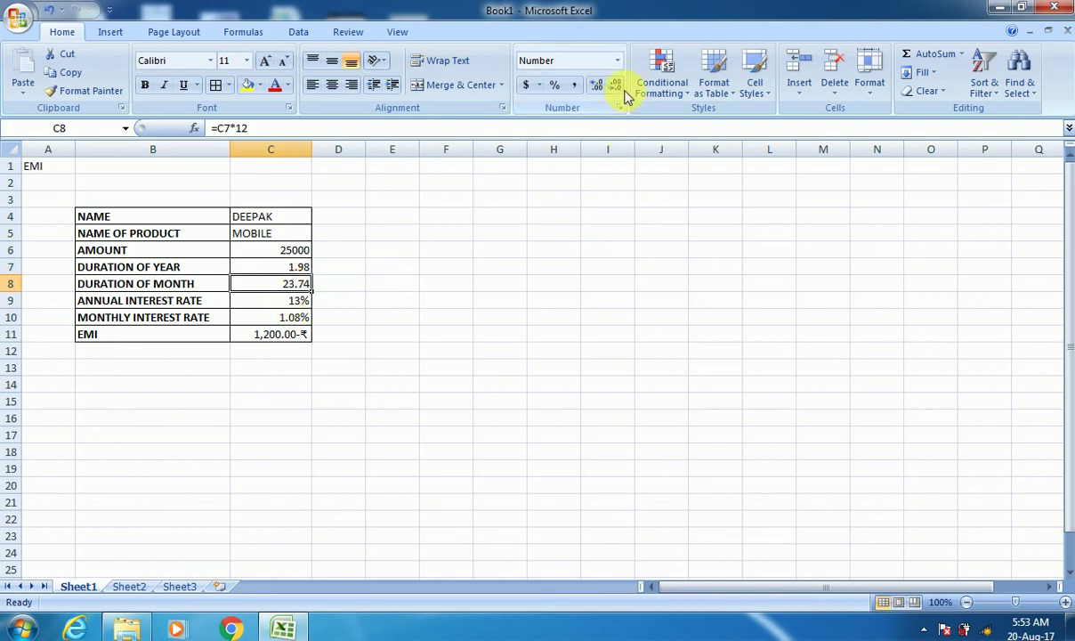
Step: Round C7 to display 2.0 years and C8 to display 24 months
left_click(289, 267)
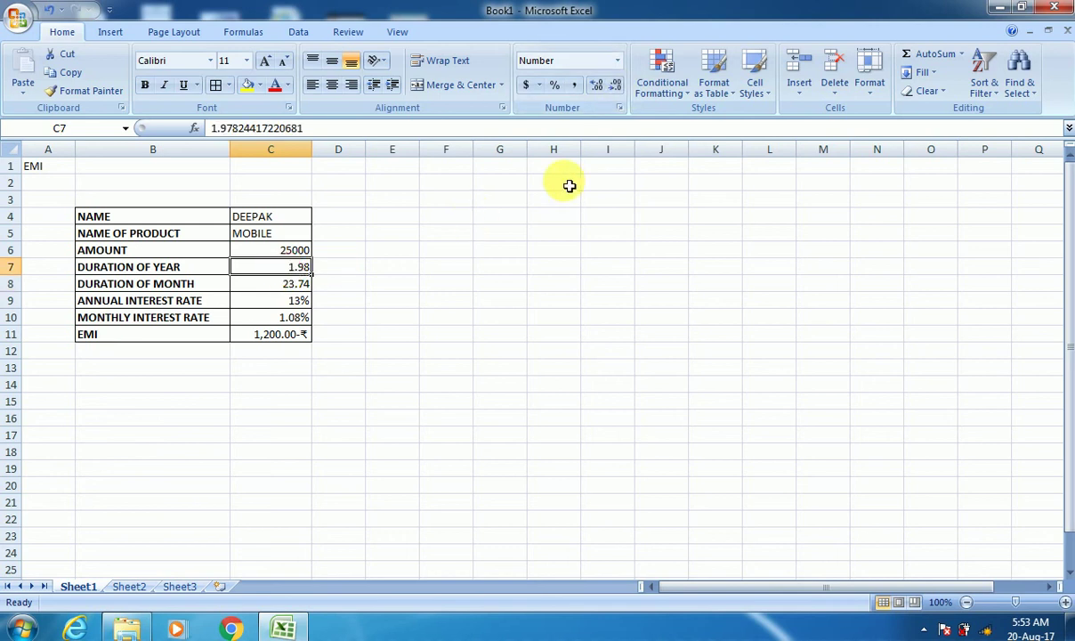
left_click(617, 88)
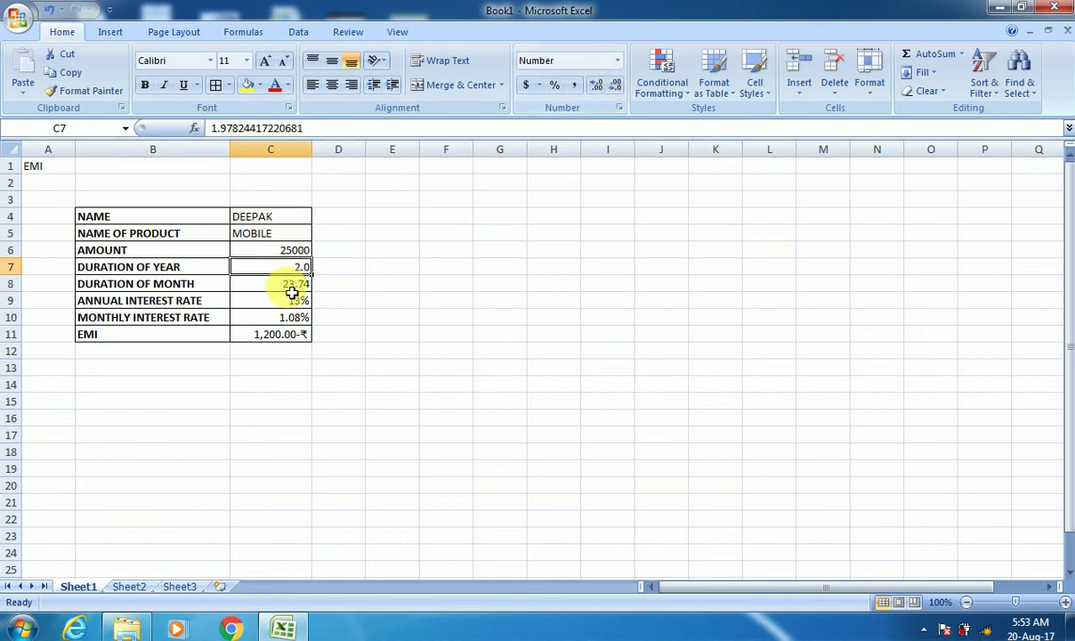
left_click(288, 283)
left_click(616, 88)
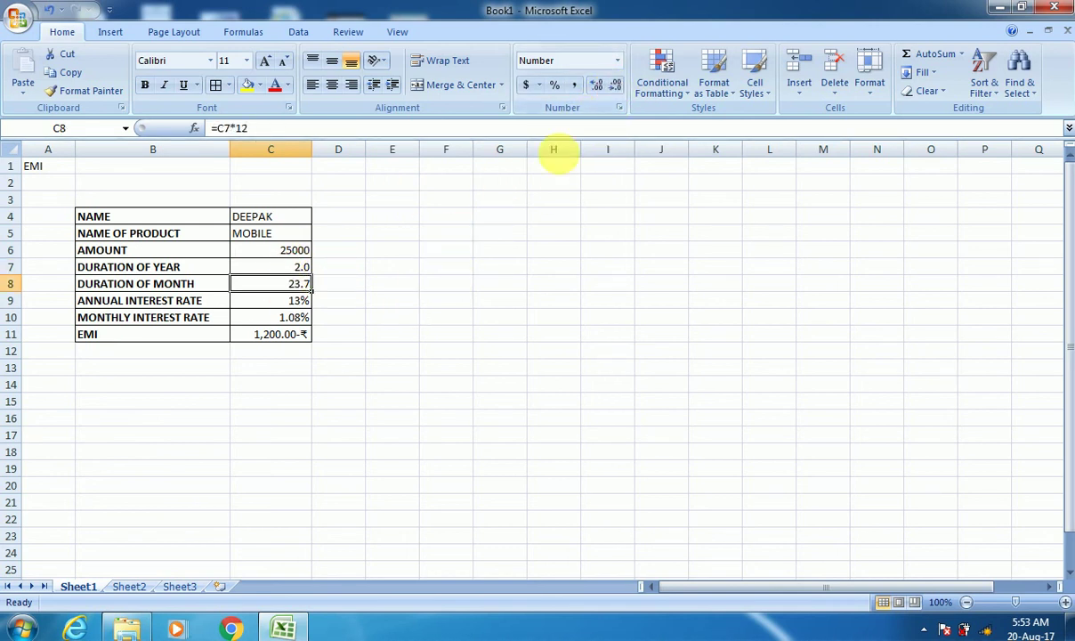
left_click(616, 88)
left_click(299, 419)
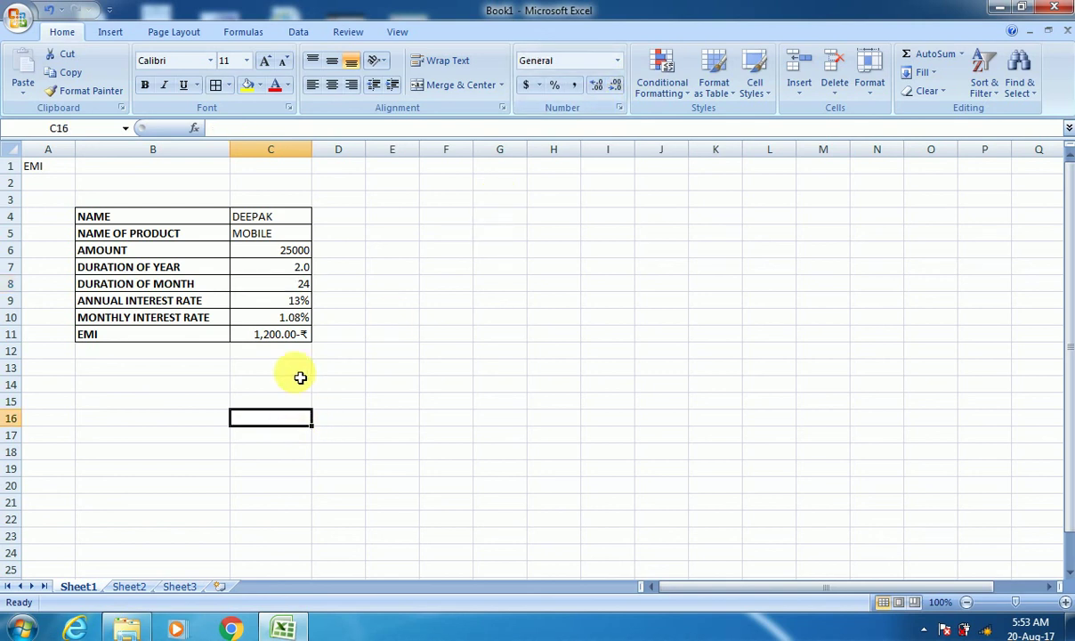
left_click(306, 384)
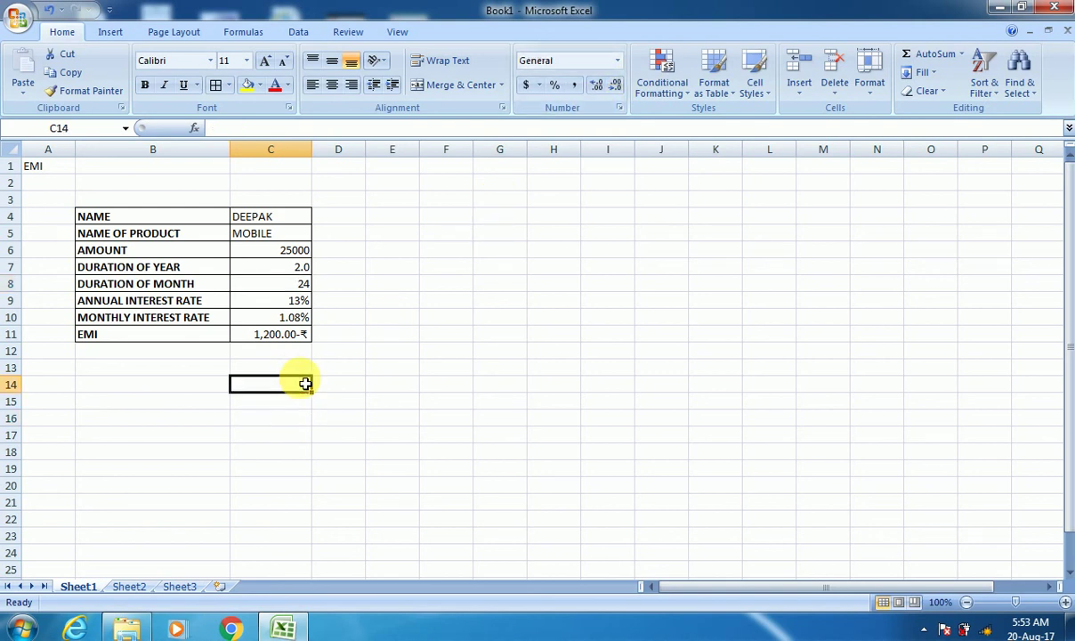
Step: Enter =1200*24 in C14 for a 28800 total, then check C7 and return to C14
type("=120")
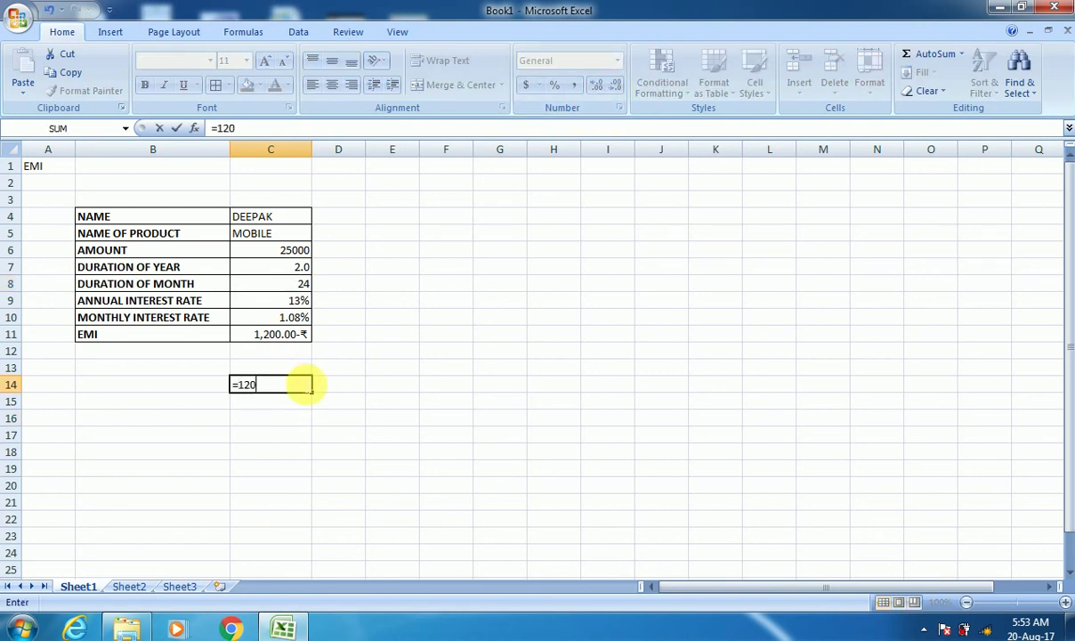
type("0*2")
type("4")
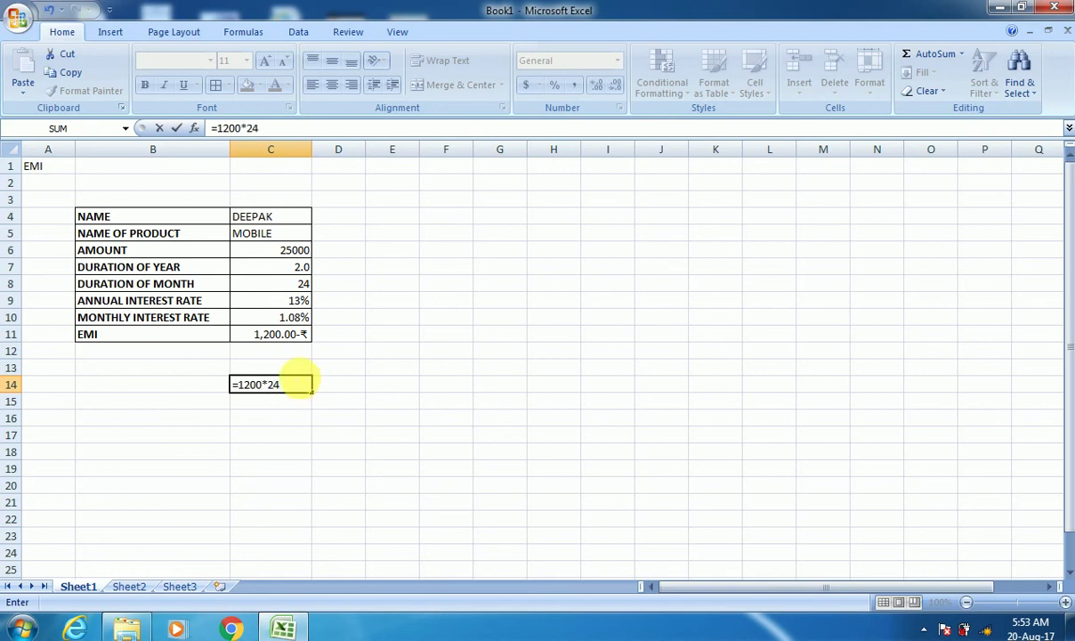
key("Return")
key("Up")
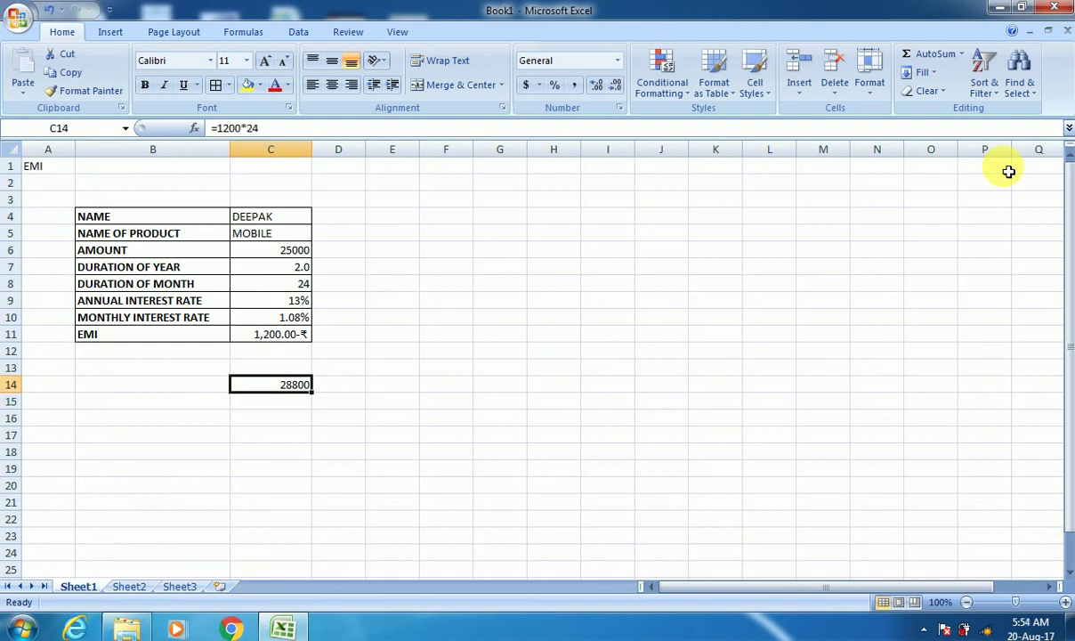
key("Left")
key("Right")
key("Up")
key("Up")
key("Up")
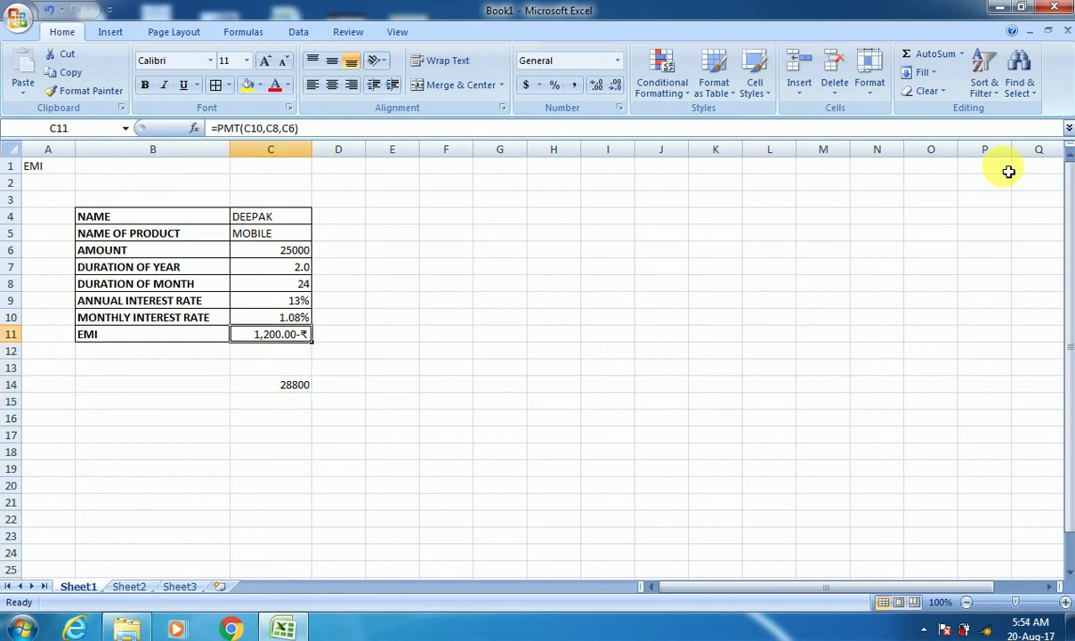
key("Up")
key("Up")
key("Up")
key("Up")
key("Up")
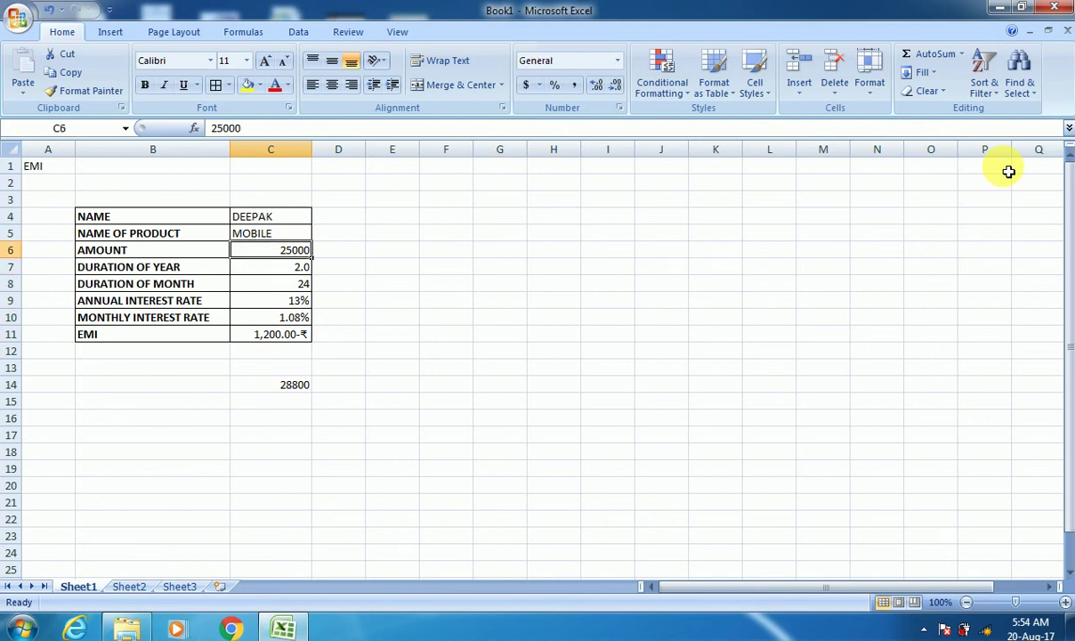
key("Down")
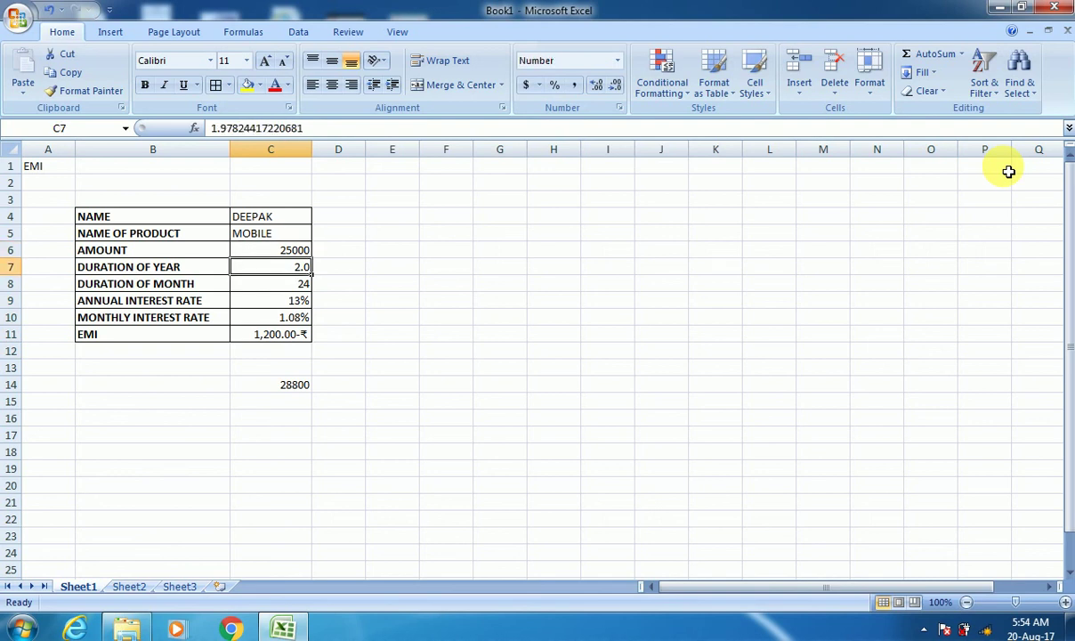
key("Down")
key("Down")
key("Down")
key("Down")
key("Down")
key("Down")
key("Down")
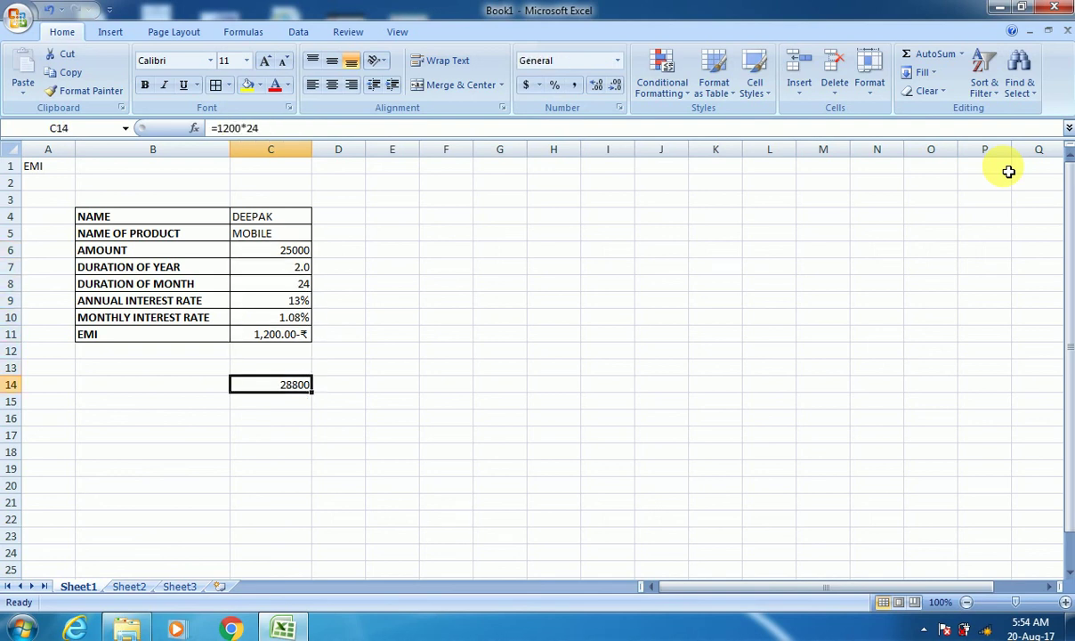